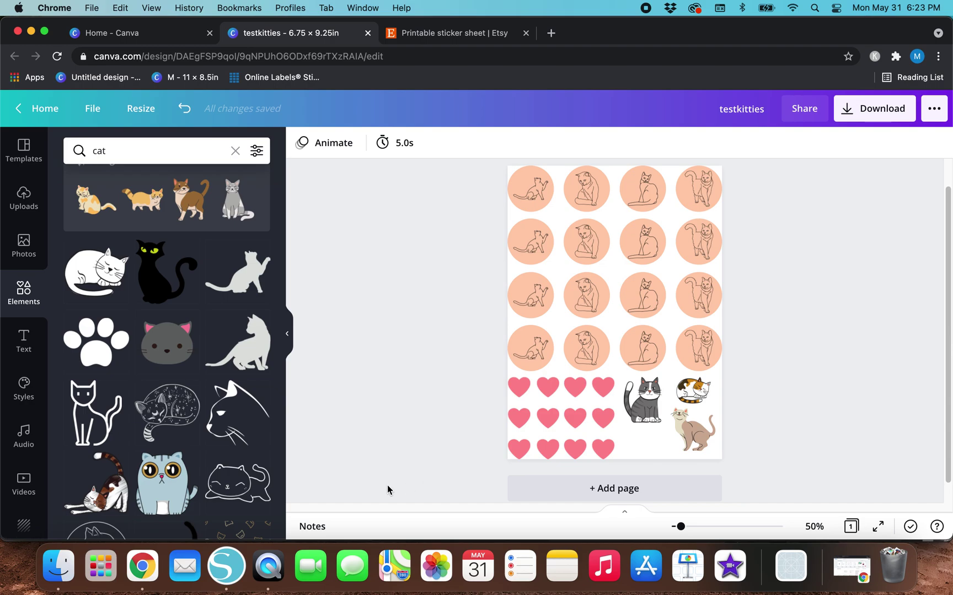
Bring up Canva's download options for the testkitties sticker sheet
{"action": "left_click", "coordinate": [876, 113]}
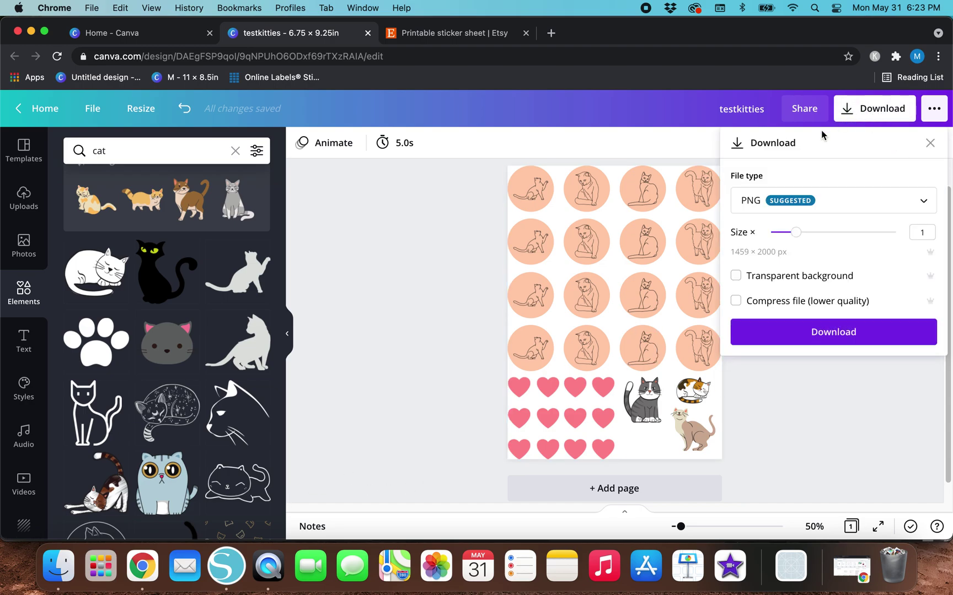
Download the sheet as a transparent-background PNG named testkitties1.png into Test Stuff
{"action": "left_click", "coordinate": [737, 277]}
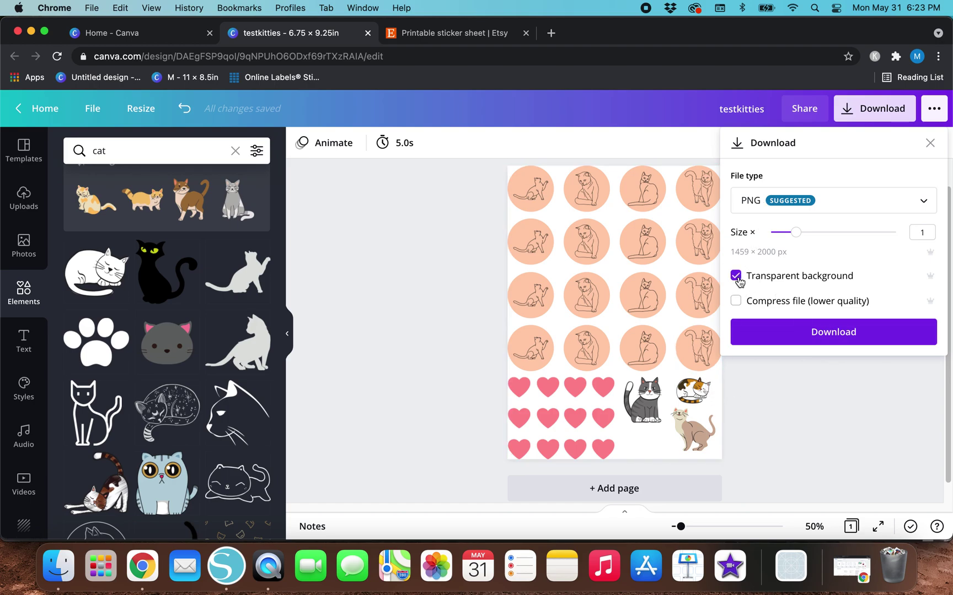
{"action": "left_click", "coordinate": [841, 342]}
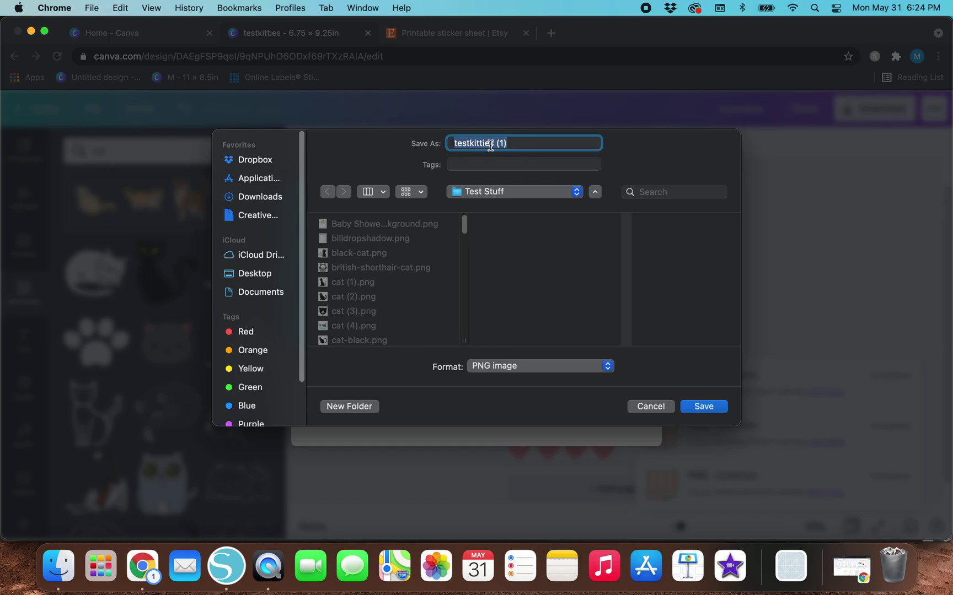
{"action": "left_click", "coordinate": [530, 144]}
{"action": "key", "text": "BackSpace"}
{"action": "key", "text": "BackSpace"}
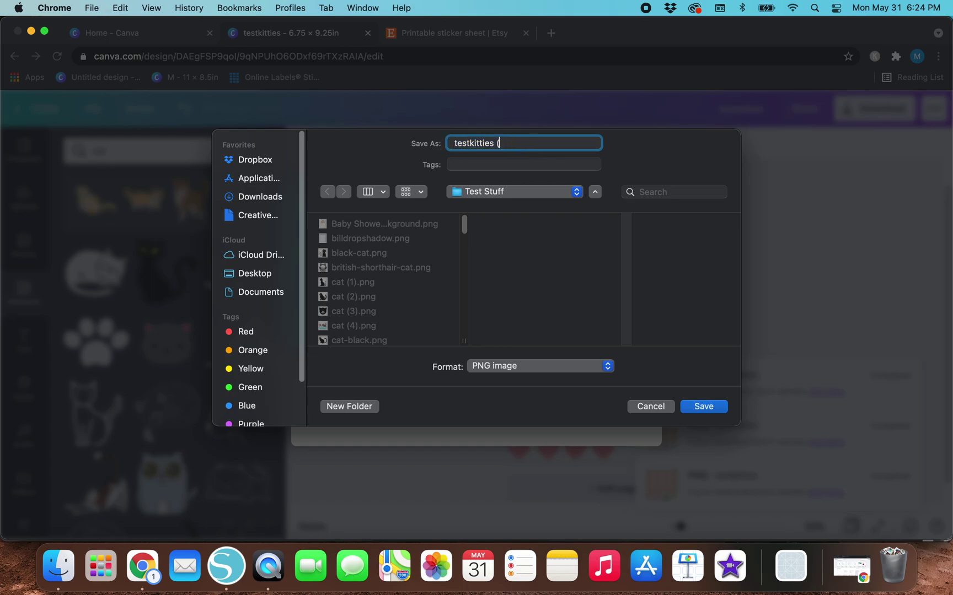
{"action": "key", "text": "BackSpace"}
{"action": "key", "text": "BackSpace"}
{"action": "type", "text": "1"}
{"action": "left_click", "coordinate": [705, 408]}
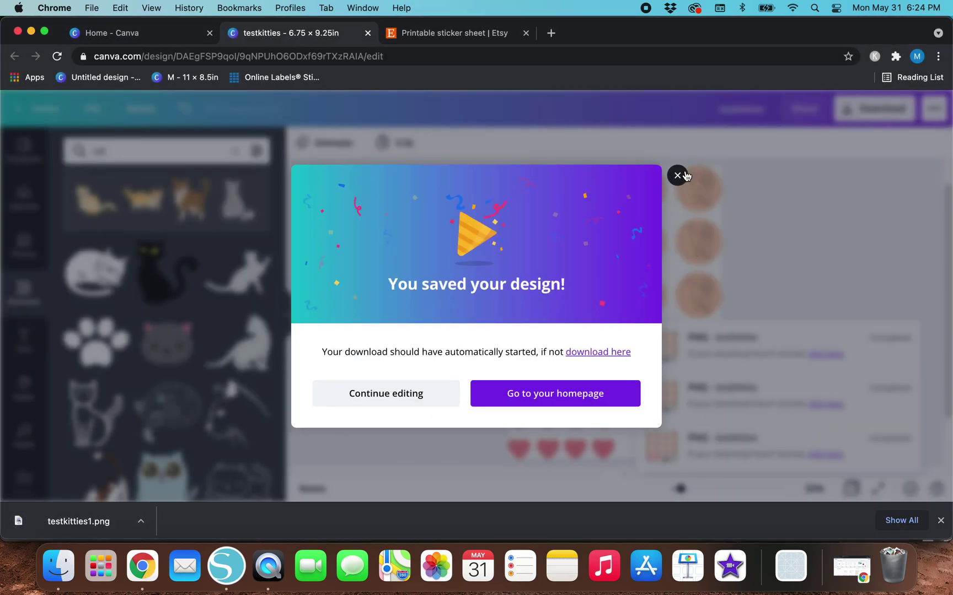
{"action": "left_click", "coordinate": [762, 204]}
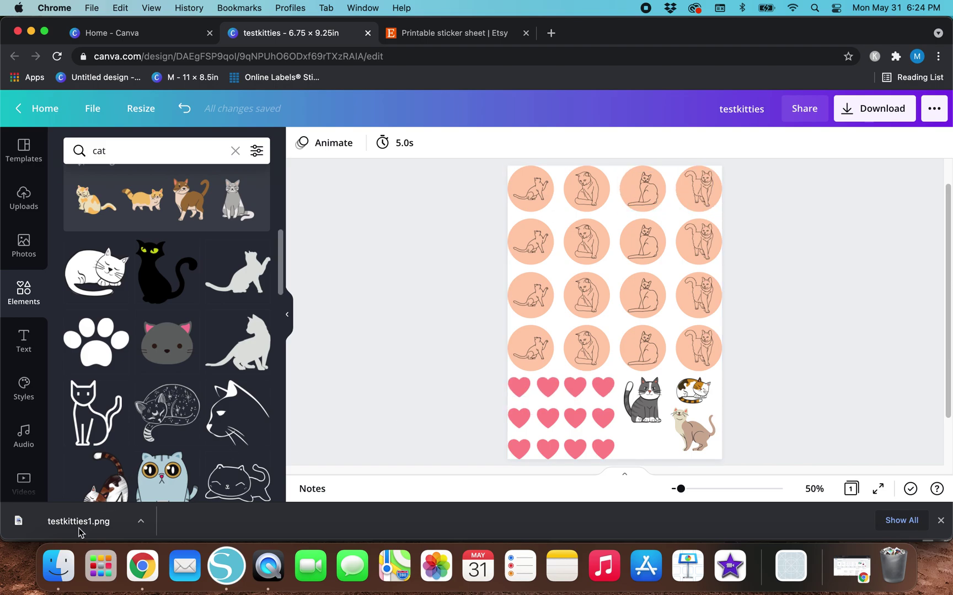
In Silhouette Studio, set registration marks to On in Page Setup for the 8.625 × 11 in page
{"action": "left_click", "coordinate": [220, 579]}
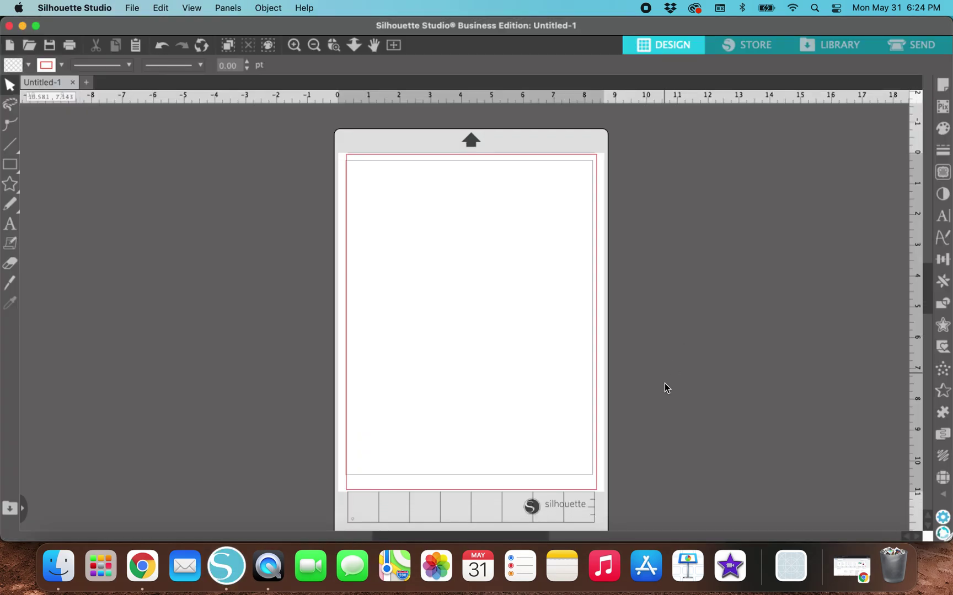
{"action": "scroll", "coordinate": [665, 383], "scroll_direction": "down", "scroll_amount": 1}
{"action": "scroll", "coordinate": [664, 383], "scroll_direction": "down", "scroll_amount": 1}
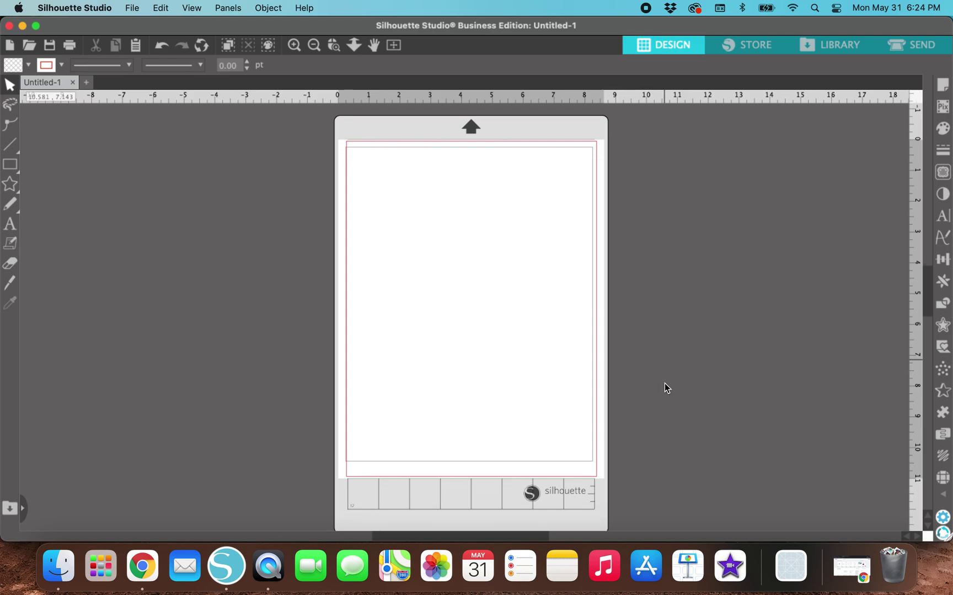
{"action": "scroll", "coordinate": [664, 383], "scroll_direction": "up", "scroll_amount": 1}
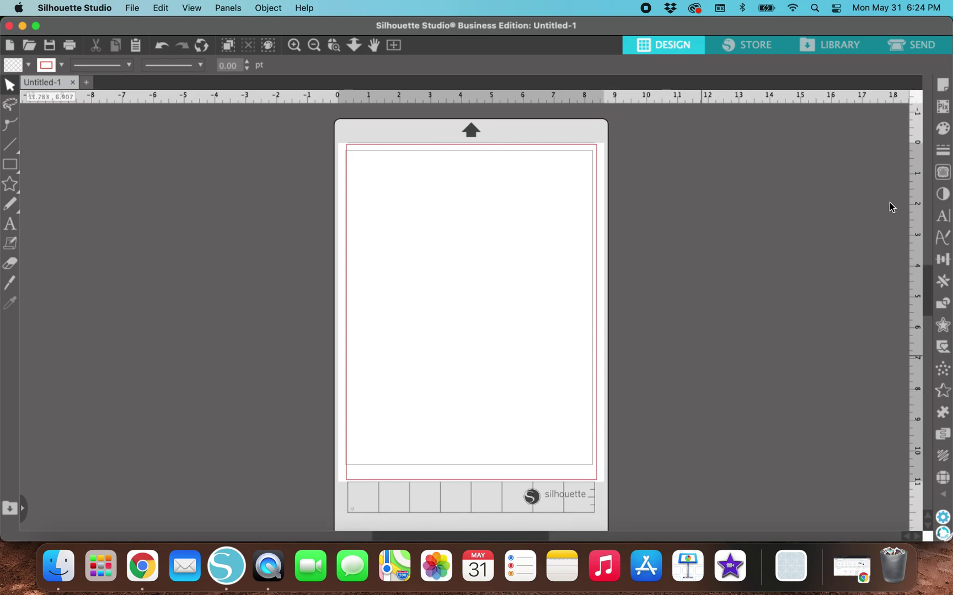
{"action": "left_click", "coordinate": [943, 86]}
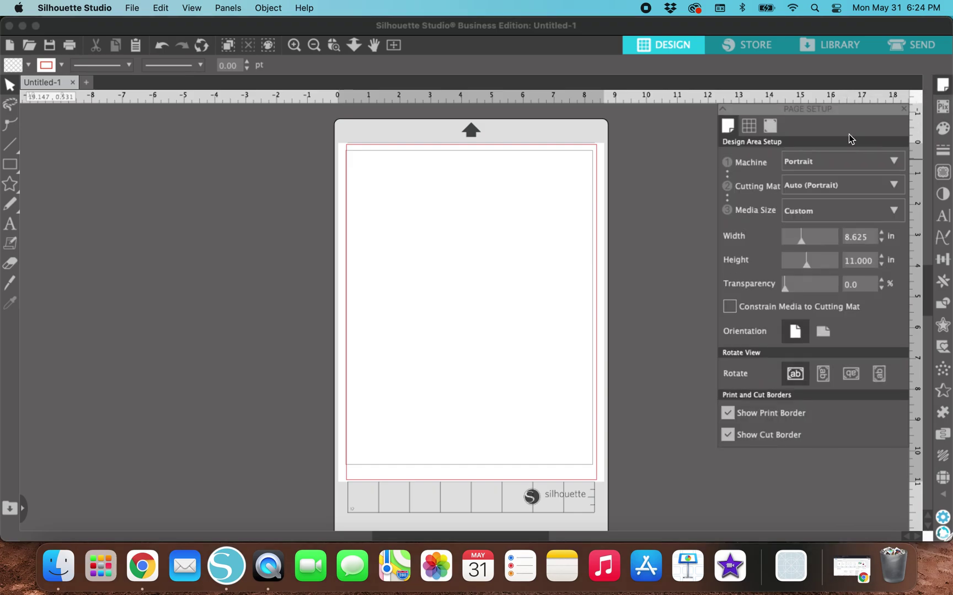
{"action": "left_click", "coordinate": [777, 128]}
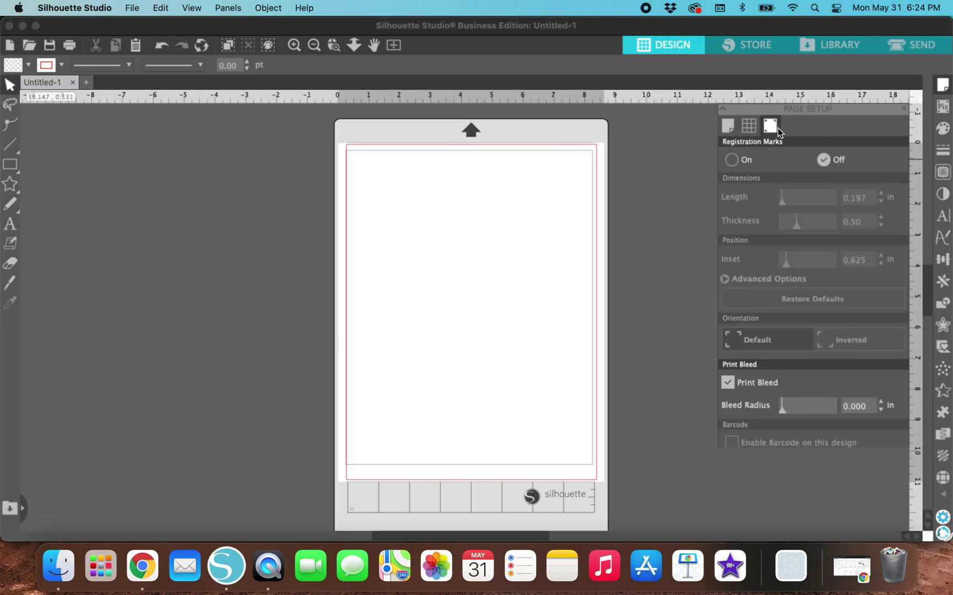
{"action": "left_click", "coordinate": [743, 159]}
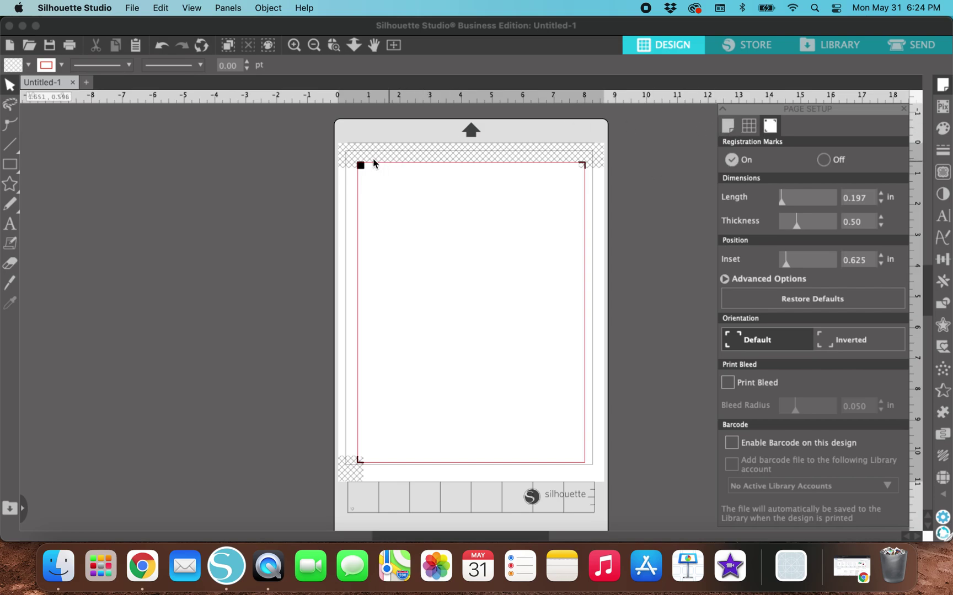
{"action": "left_click", "coordinate": [729, 127]}
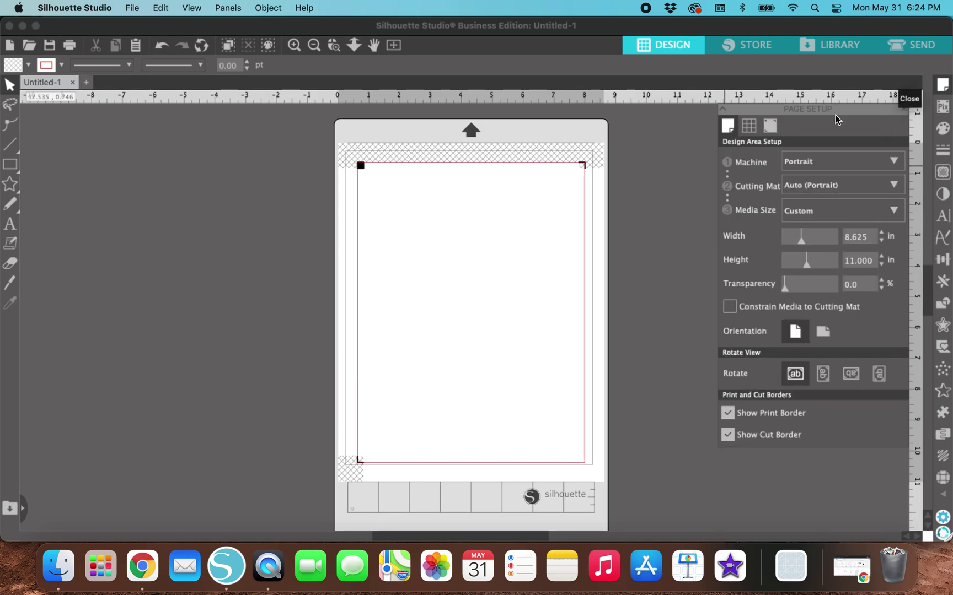
{"action": "left_click", "coordinate": [904, 109]}
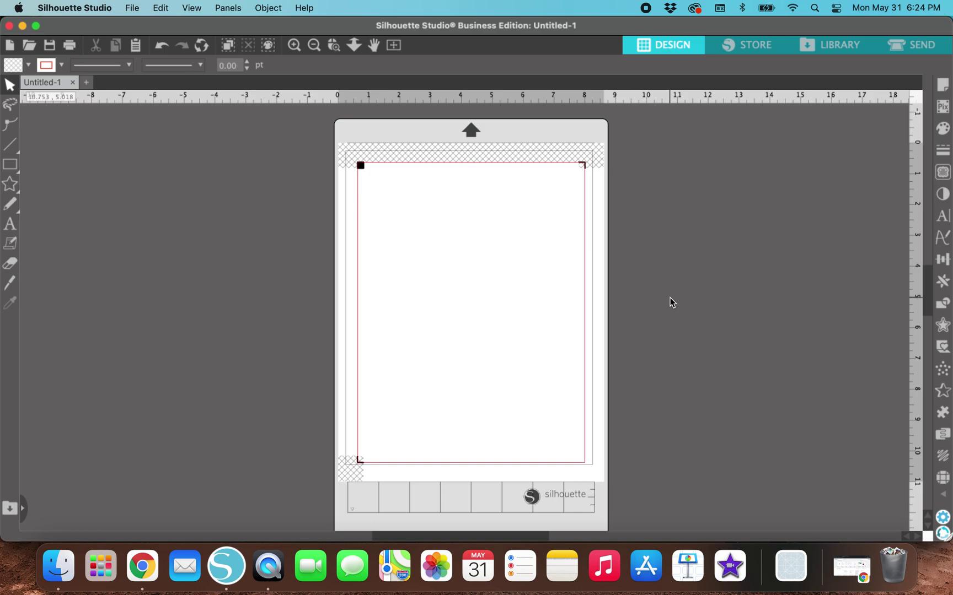
Merge testkitties1.png into the Untitled-1 page via File > Merge
{"action": "left_click", "coordinate": [133, 8]}
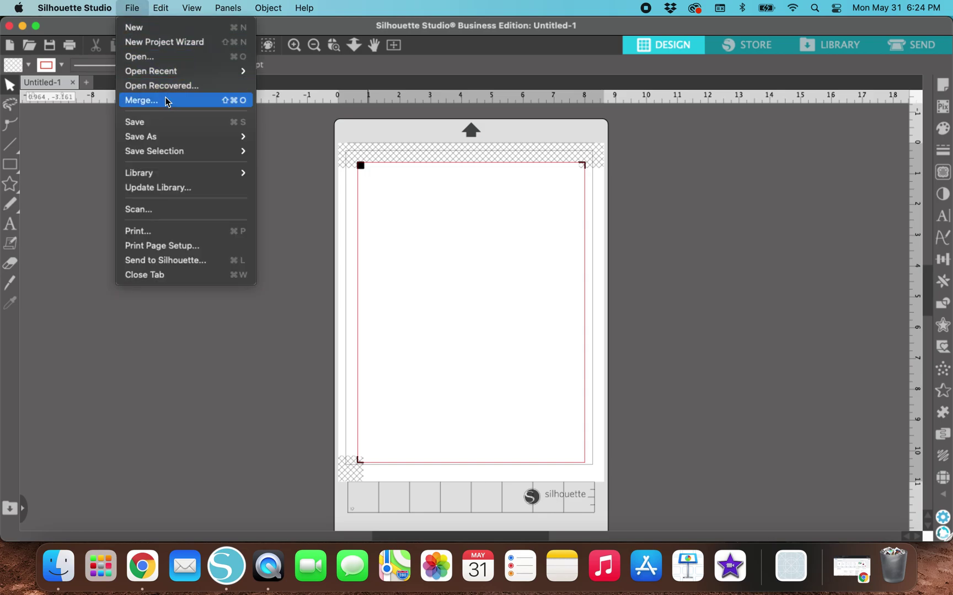
{"action": "left_click", "coordinate": [142, 100]}
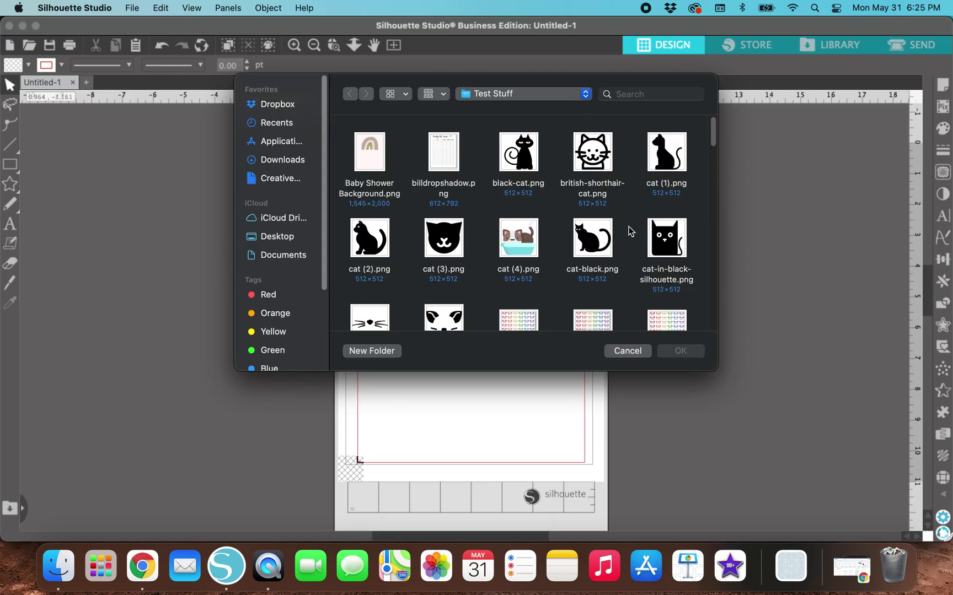
{"action": "scroll", "coordinate": [704, 237], "scroll_direction": "down", "scroll_amount": 5}
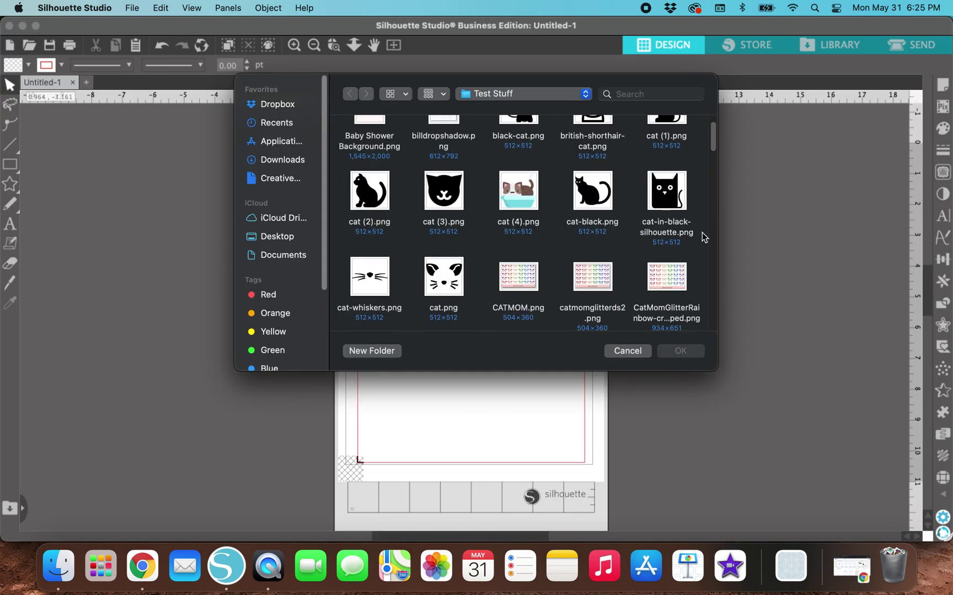
{"action": "scroll", "coordinate": [704, 237], "scroll_direction": "down", "scroll_amount": 10}
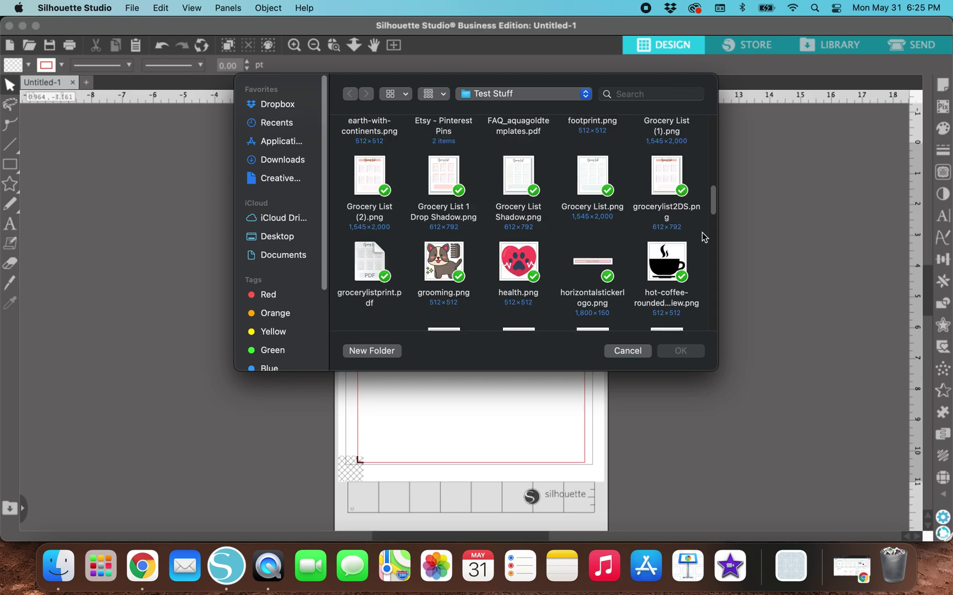
{"action": "scroll", "coordinate": [704, 237], "scroll_direction": "down", "scroll_amount": 10}
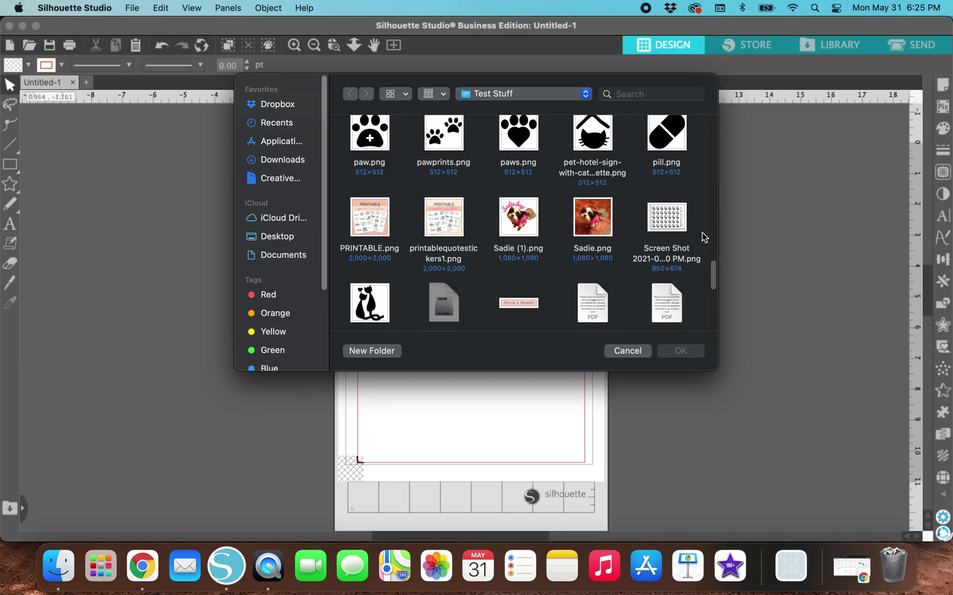
{"action": "scroll", "coordinate": [704, 237], "scroll_direction": "down", "scroll_amount": 3}
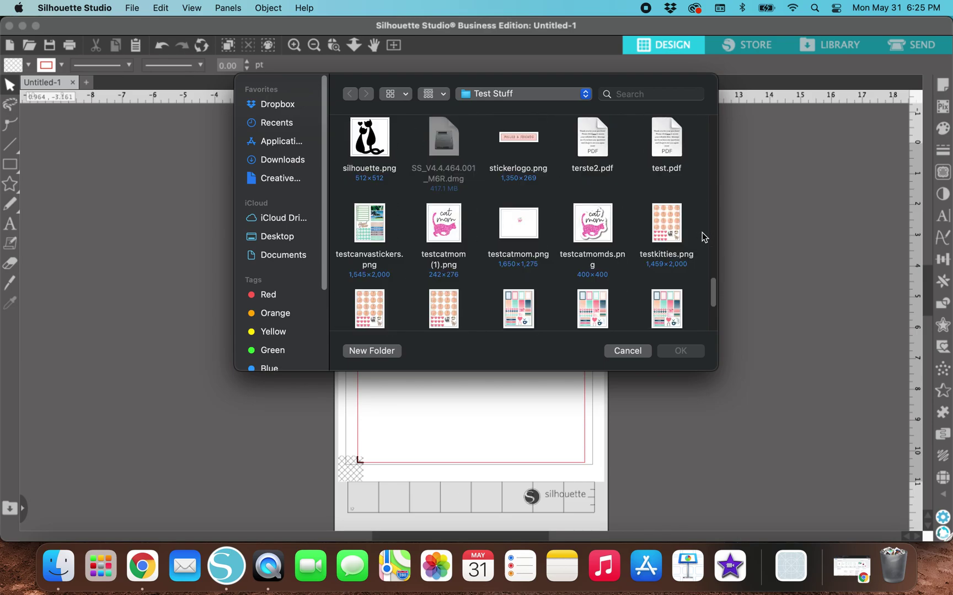
{"action": "scroll", "coordinate": [704, 237], "scroll_direction": "down", "scroll_amount": 2}
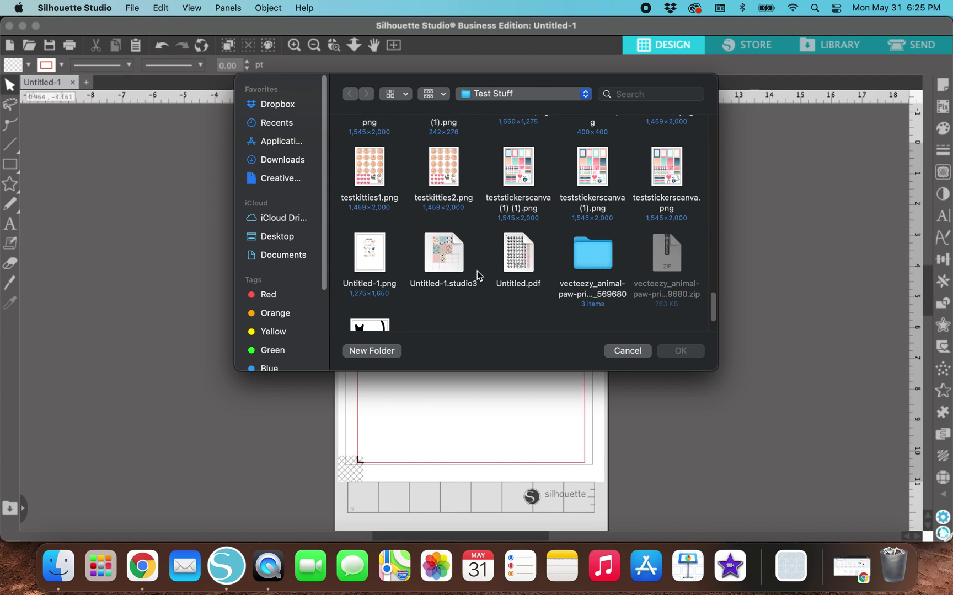
{"action": "left_click", "coordinate": [357, 193]}
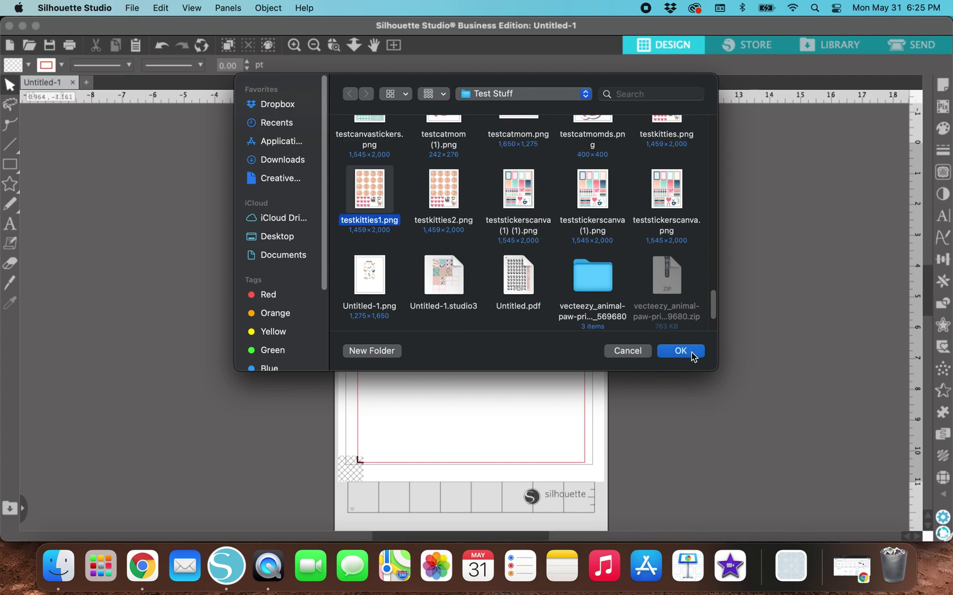
{"action": "left_click", "coordinate": [692, 353]}
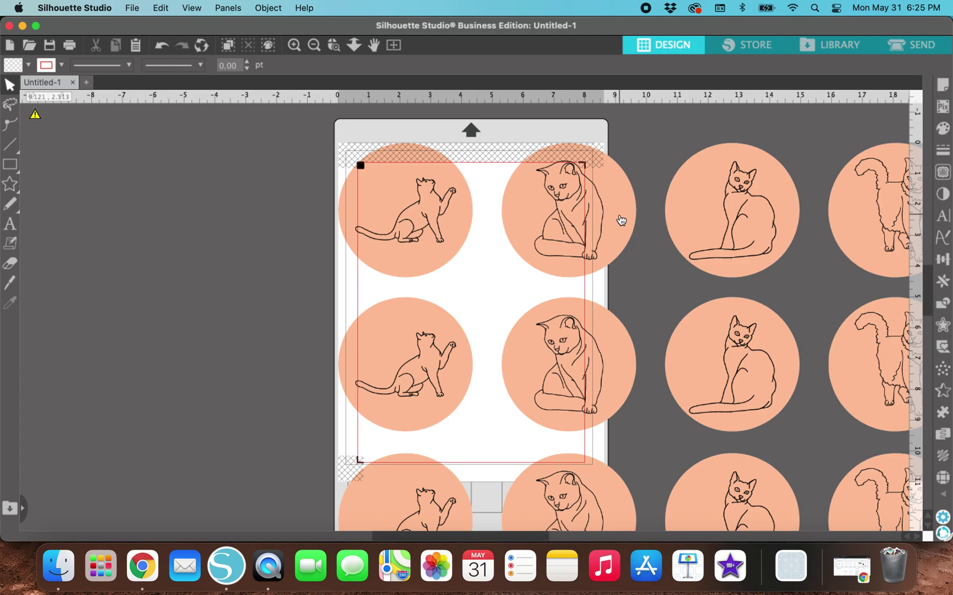
Resize the sticker sheet image to 6.75 × 9.25 in and move it inside the registration-mark cut area
{"action": "left_click", "coordinate": [619, 219]}
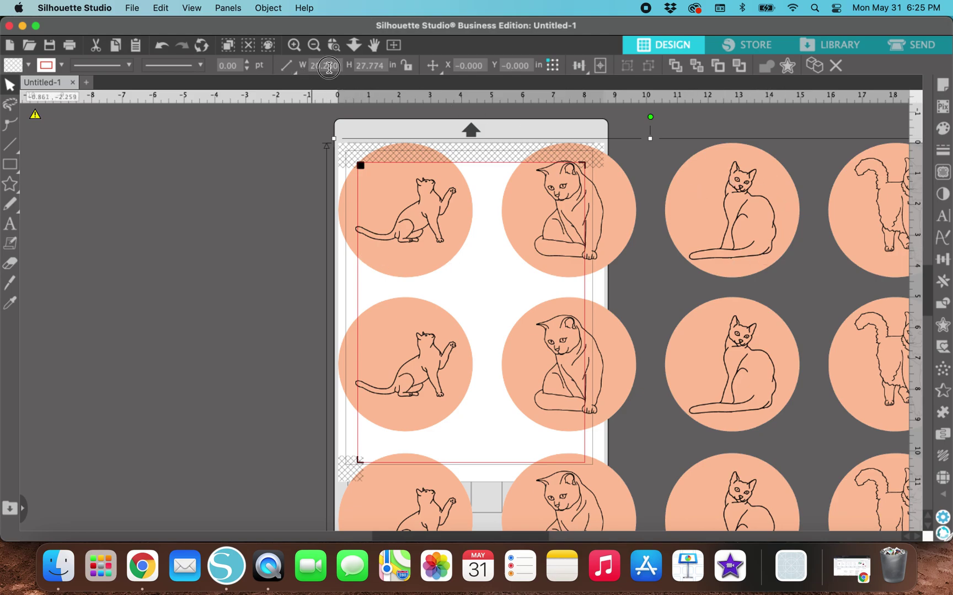
{"action": "double_click", "coordinate": [329, 68]}
{"action": "type", "text": "6.75"}
{"action": "key", "text": "Tab"}
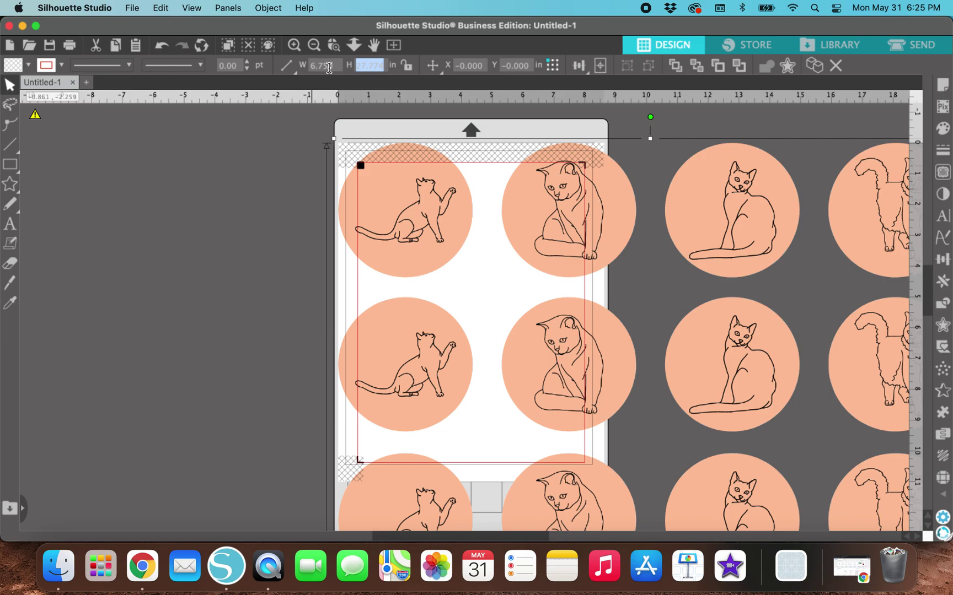
{"action": "type", "text": "9.25"}
{"action": "key", "text": "Return"}
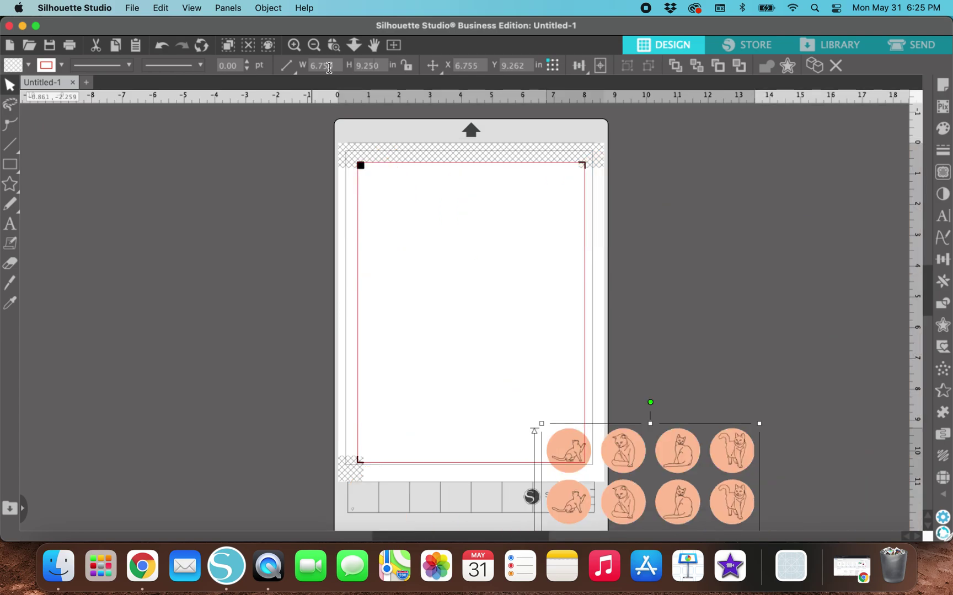
{"action": "left_click_drag", "start_coordinate": [673, 456], "coordinate": [498, 198]}
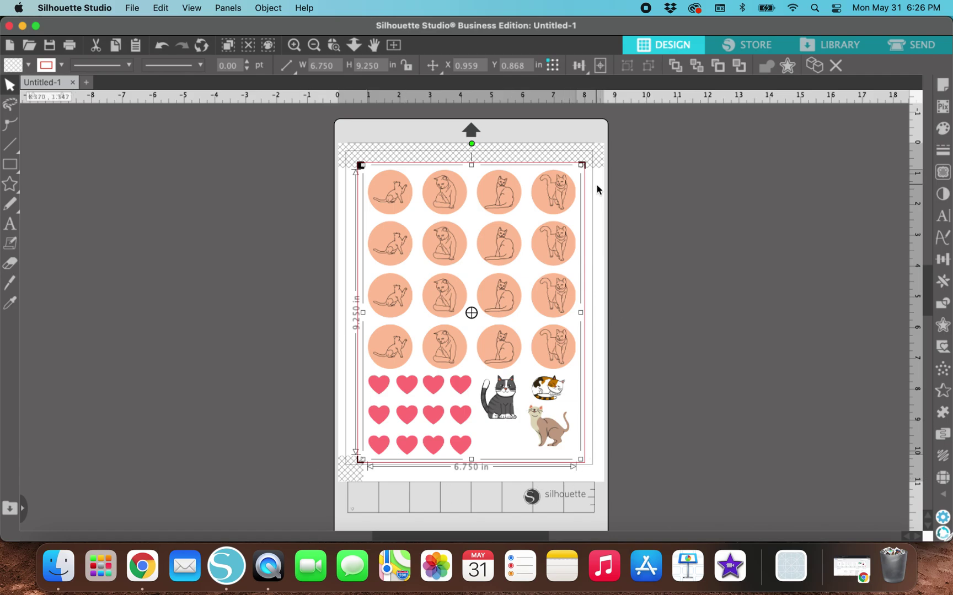
{"action": "left_click", "coordinate": [637, 403]}
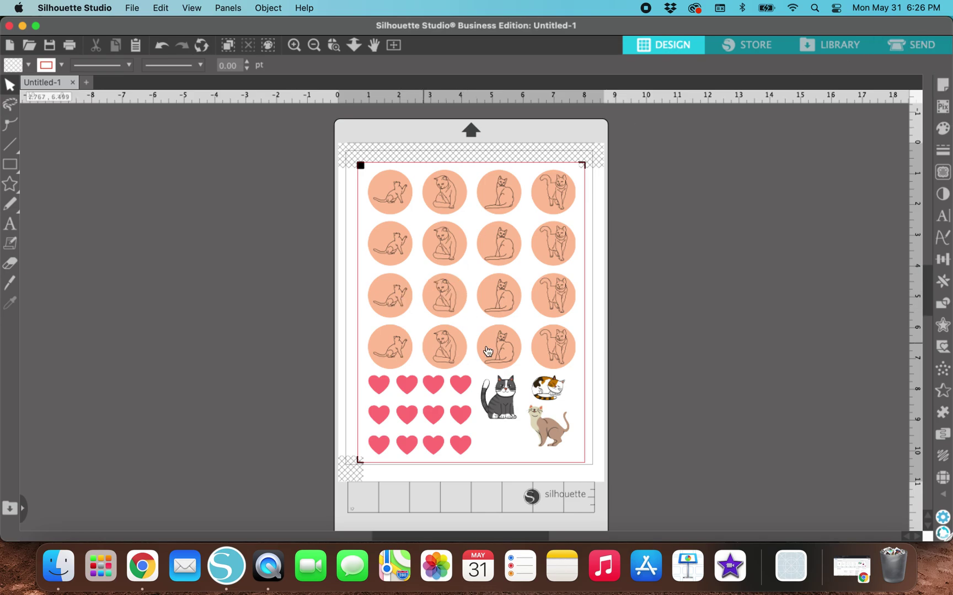
{"action": "left_click", "coordinate": [909, 47]}
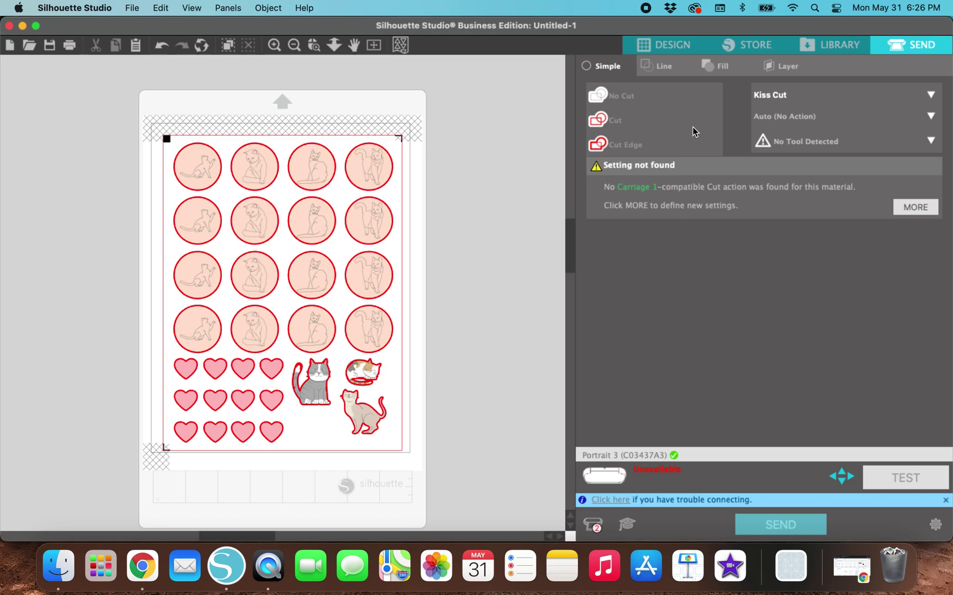
{"action": "left_click", "coordinate": [653, 49]}
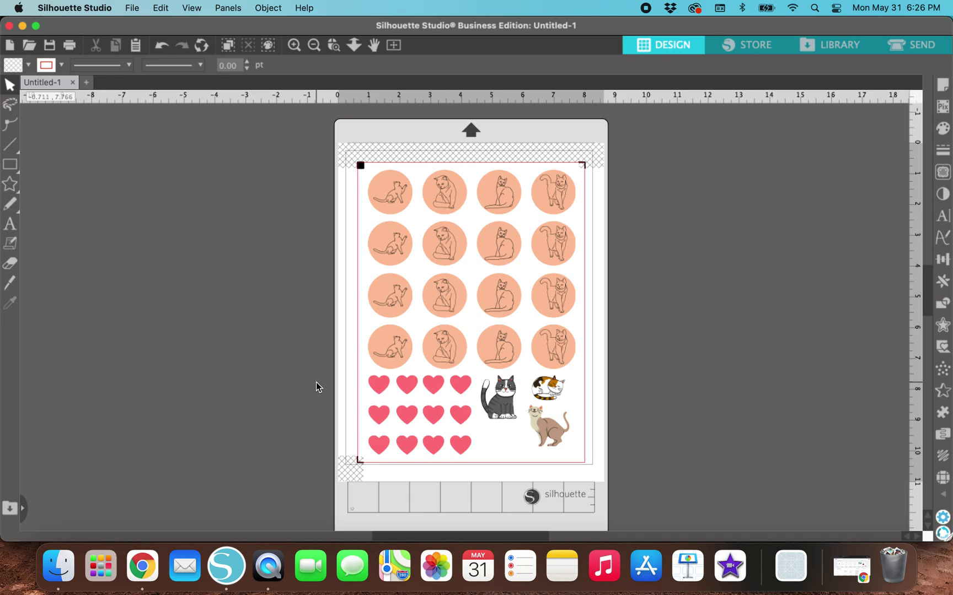
Zoom in, select all stickers and preview the default 0.125 in rounded offset around them
{"action": "key", "text": "super+equal"}
{"action": "key", "text": "super+equal"}
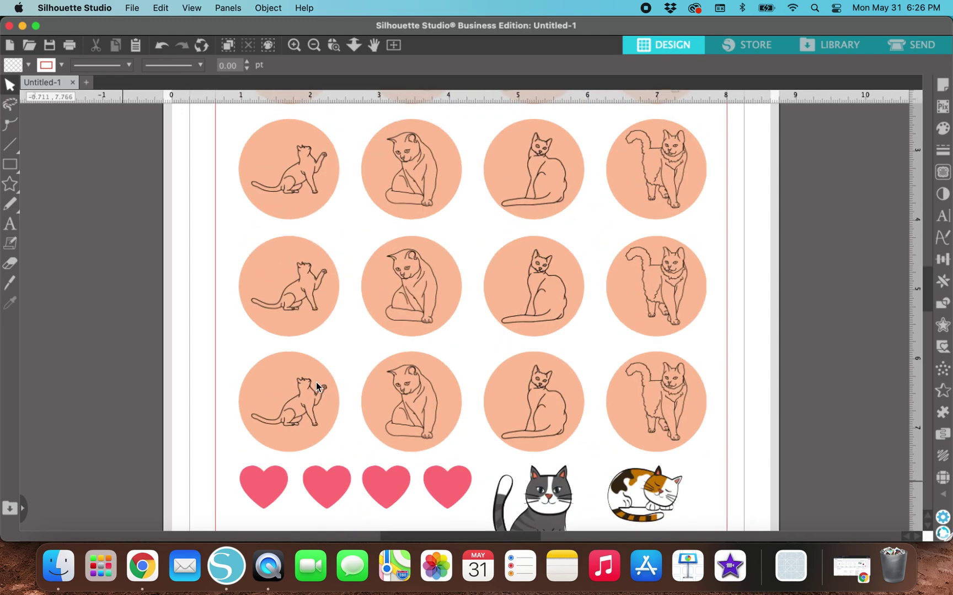
{"action": "scroll", "coordinate": [485, 377], "scroll_direction": "down", "scroll_amount": 5}
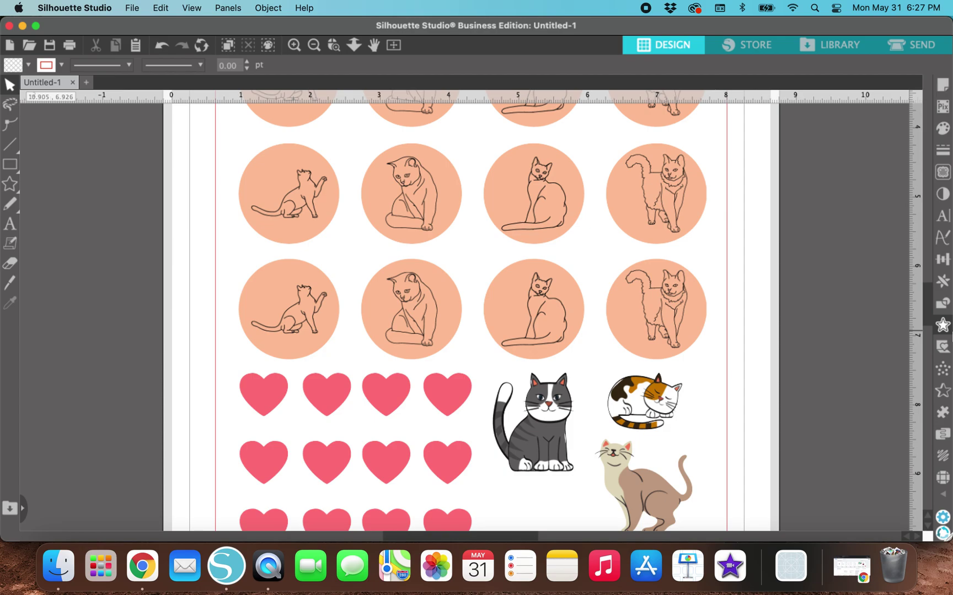
{"action": "scroll", "coordinate": [753, 368], "scroll_direction": "down", "scroll_amount": 1}
{"action": "scroll", "coordinate": [753, 367], "scroll_direction": "down", "scroll_amount": 2}
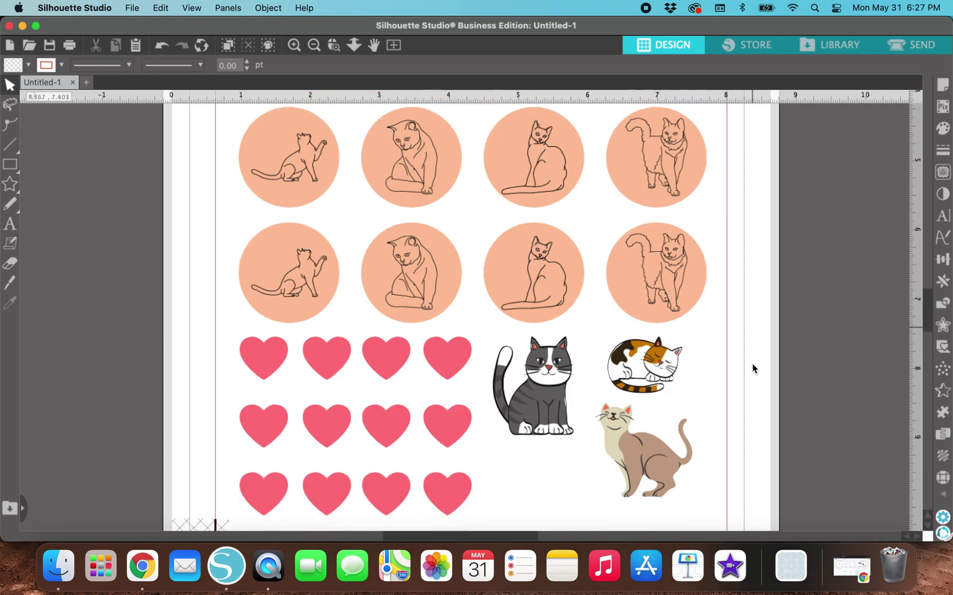
{"action": "scroll", "coordinate": [753, 367], "scroll_direction": "down", "scroll_amount": 1}
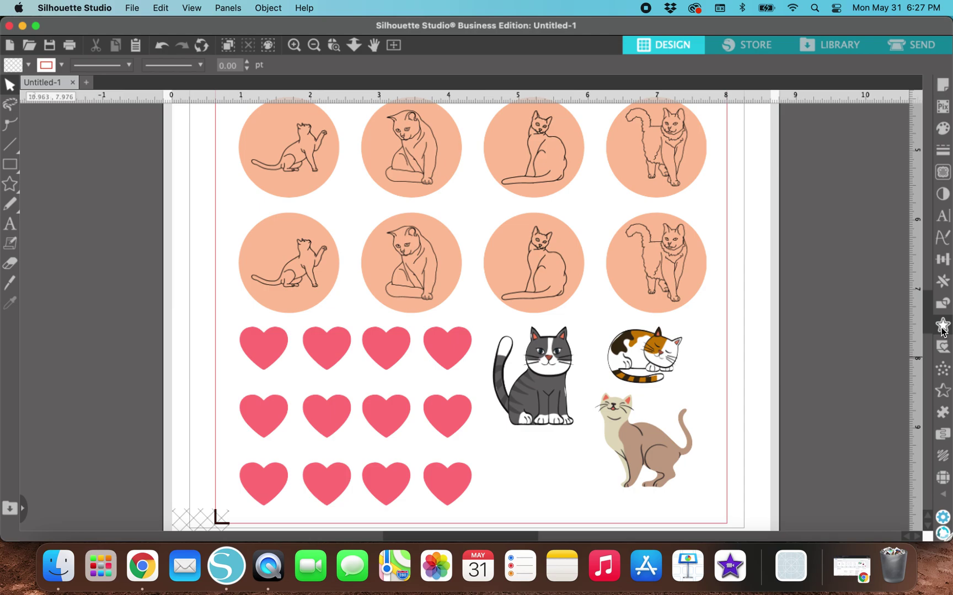
{"action": "left_click", "coordinate": [943, 326]}
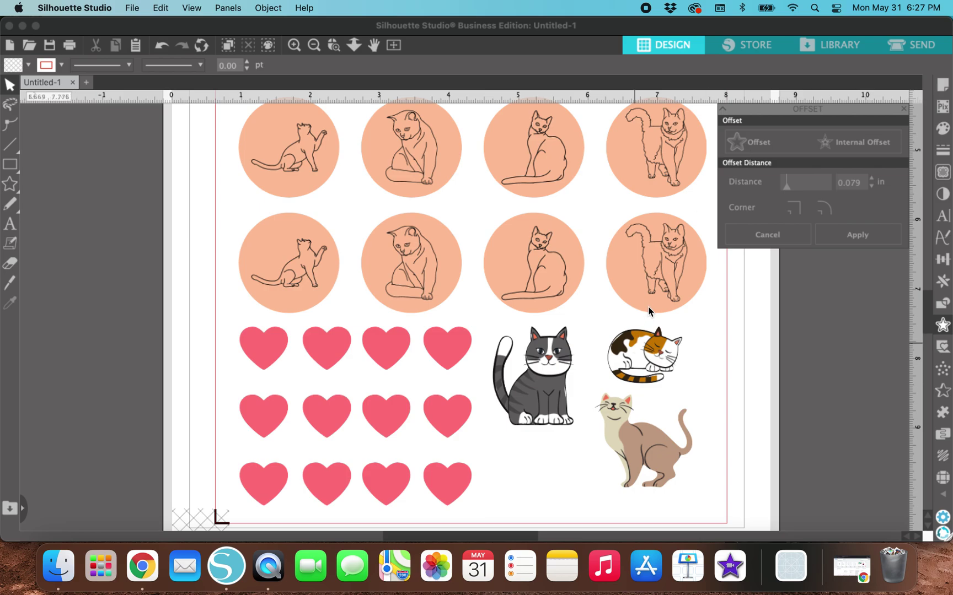
{"action": "left_click", "coordinate": [633, 285]}
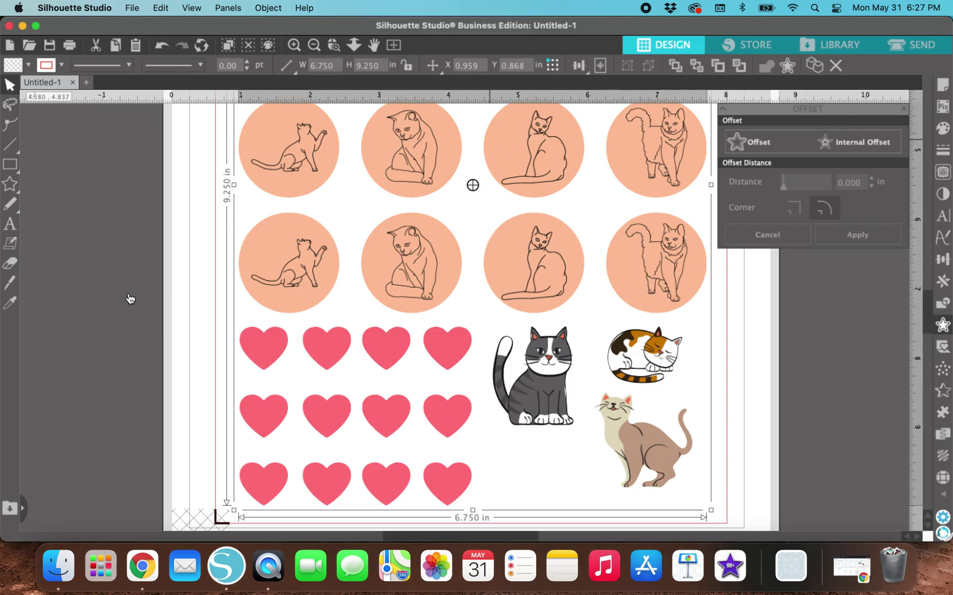
{"action": "left_click", "coordinate": [759, 144]}
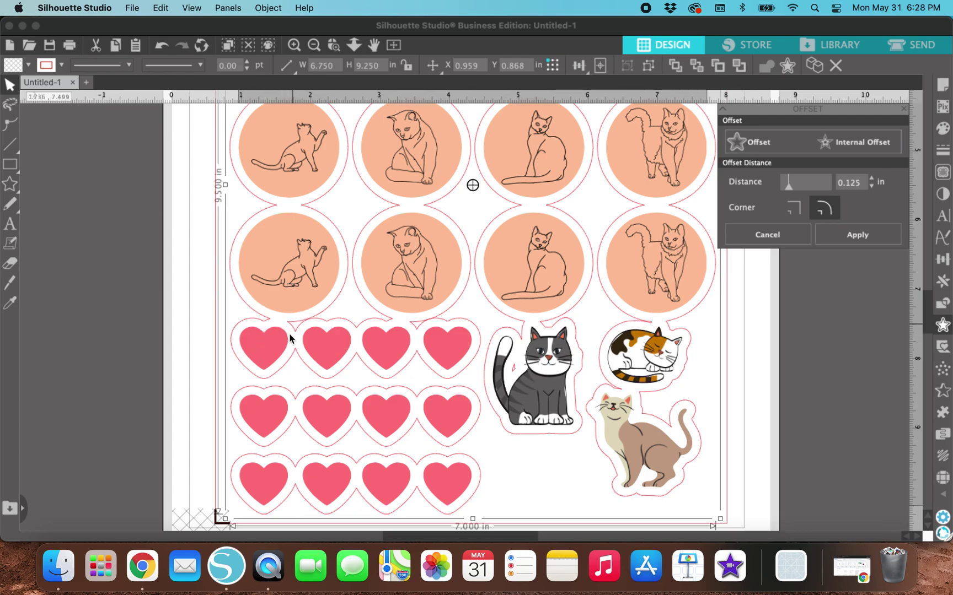
{"action": "scroll", "coordinate": [389, 267], "scroll_direction": "up", "scroll_amount": 1}
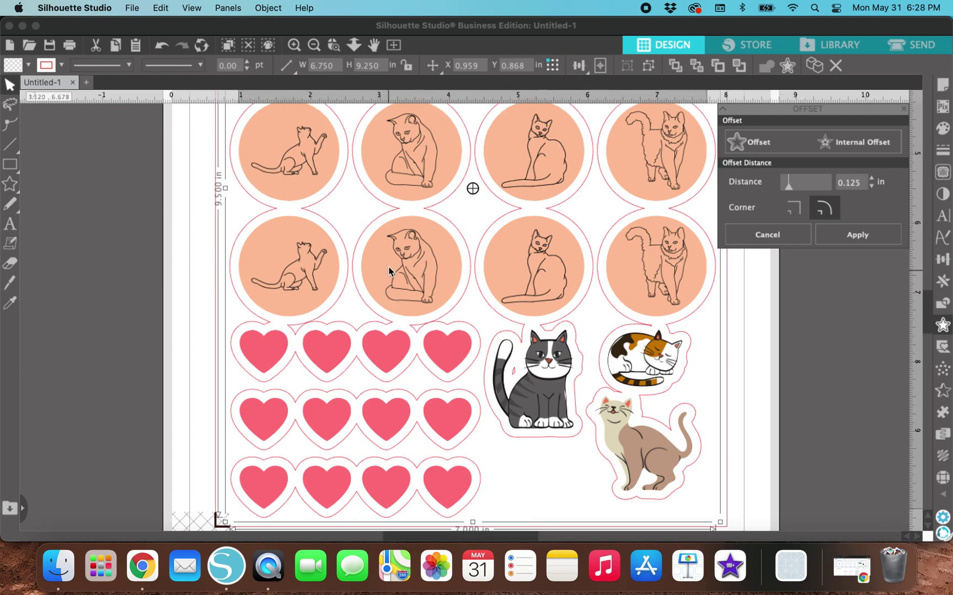
{"action": "scroll", "coordinate": [390, 268], "scroll_direction": "up", "scroll_amount": 5}
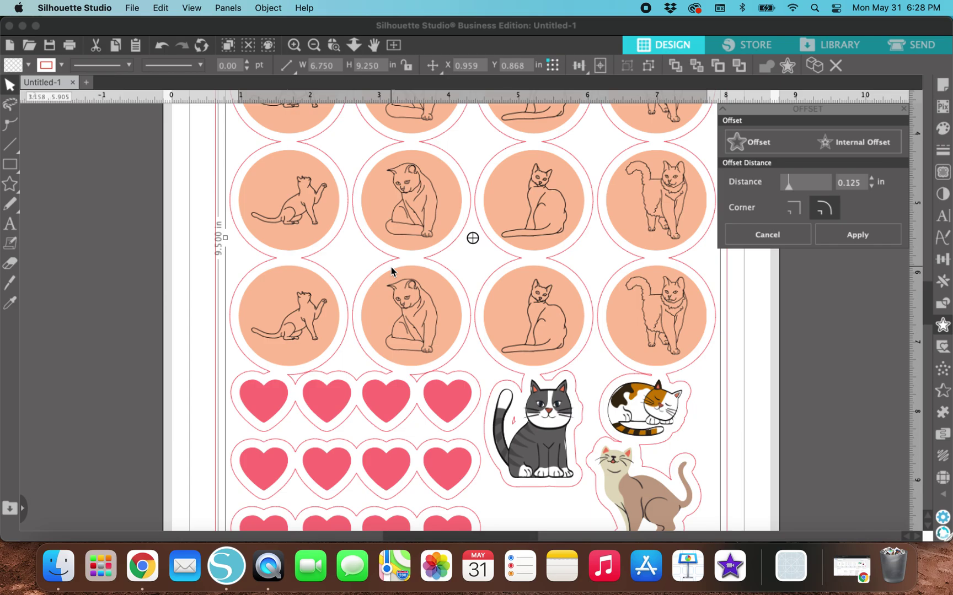
{"action": "scroll", "coordinate": [390, 268], "scroll_direction": "down", "scroll_amount": 4}
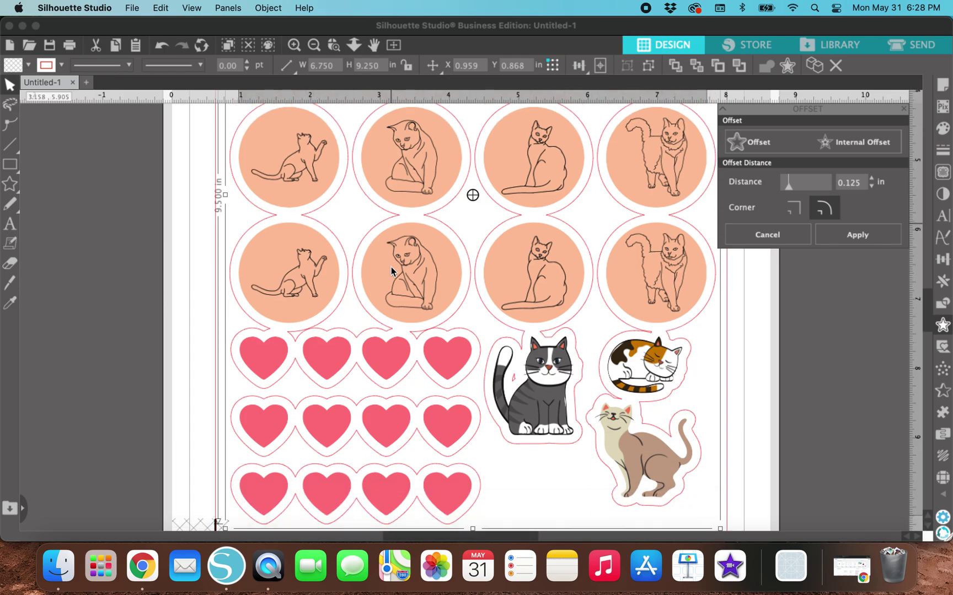
{"action": "scroll", "coordinate": [391, 268], "scroll_direction": "down", "scroll_amount": 1}
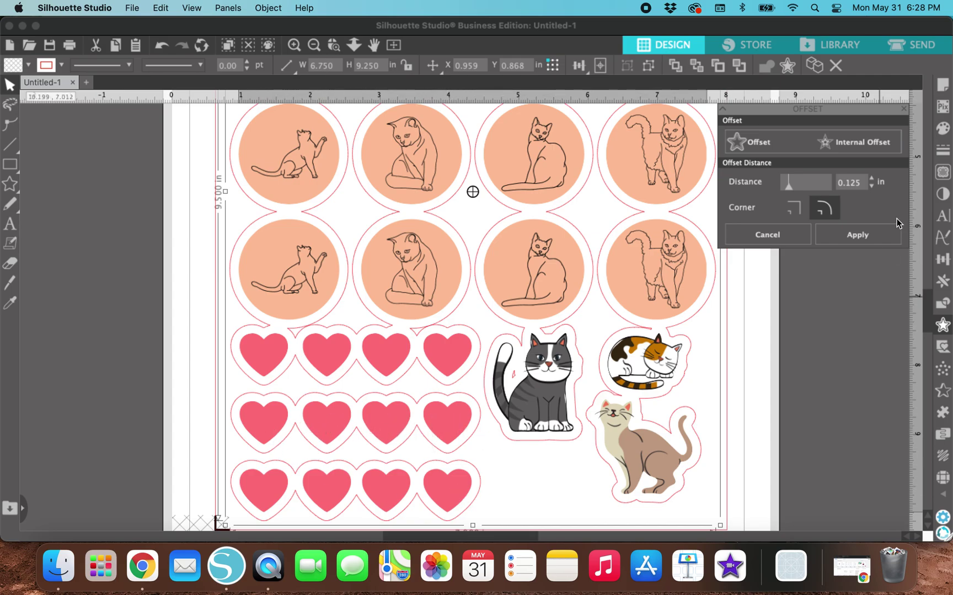
Change the rounded offset distance to 0.005 in and apply it to every sticker
{"action": "double_click", "coordinate": [857, 182]}
{"action": "type", "text": "0.01"}
{"action": "key", "text": "Return"}
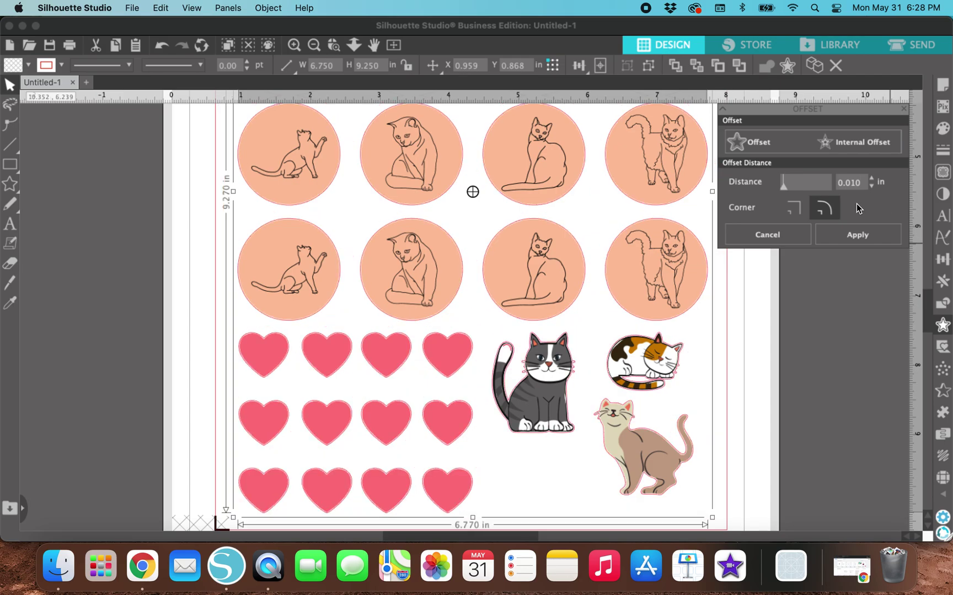
{"action": "left_click", "coordinate": [782, 193]}
{"action": "left_click", "coordinate": [815, 189]}
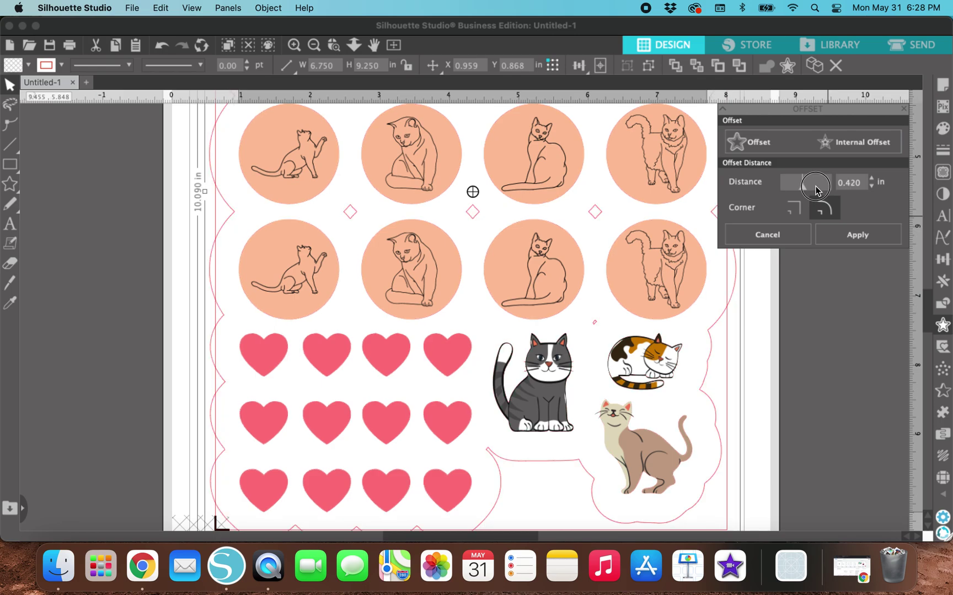
{"action": "left_click", "coordinate": [815, 189]}
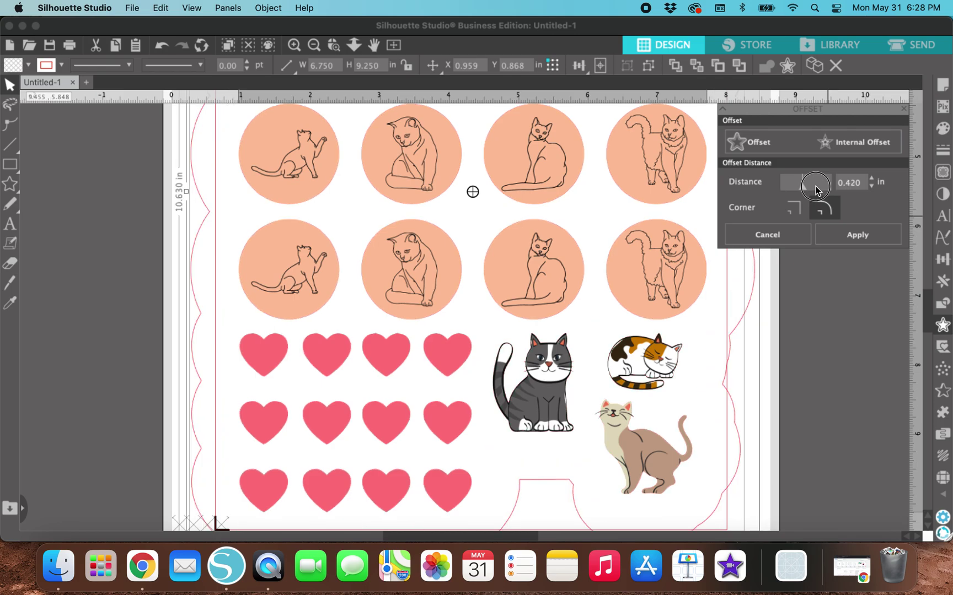
{"action": "left_click", "coordinate": [781, 190]}
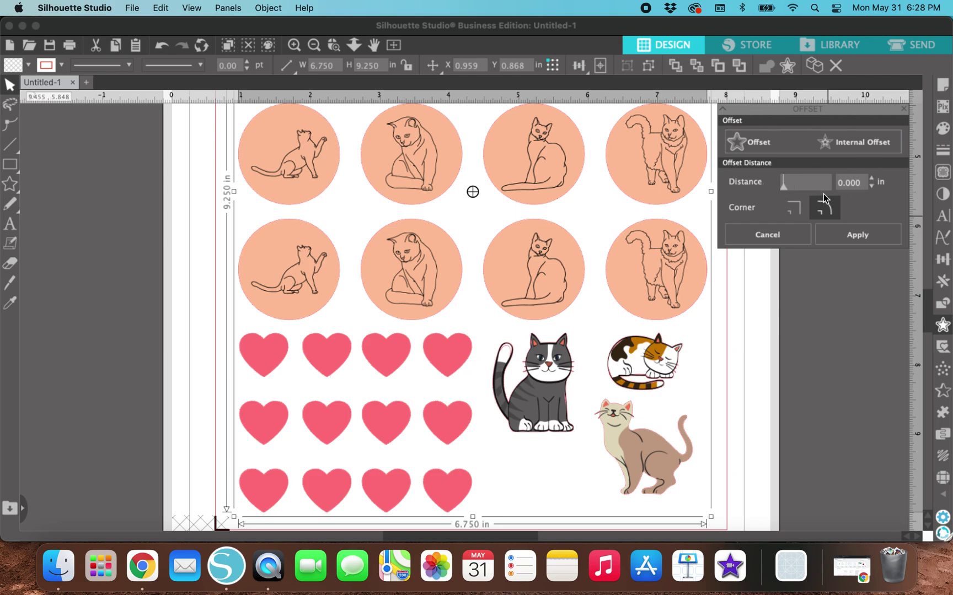
{"action": "double_click", "coordinate": [848, 182]}
{"action": "type", "text": "0.005"}
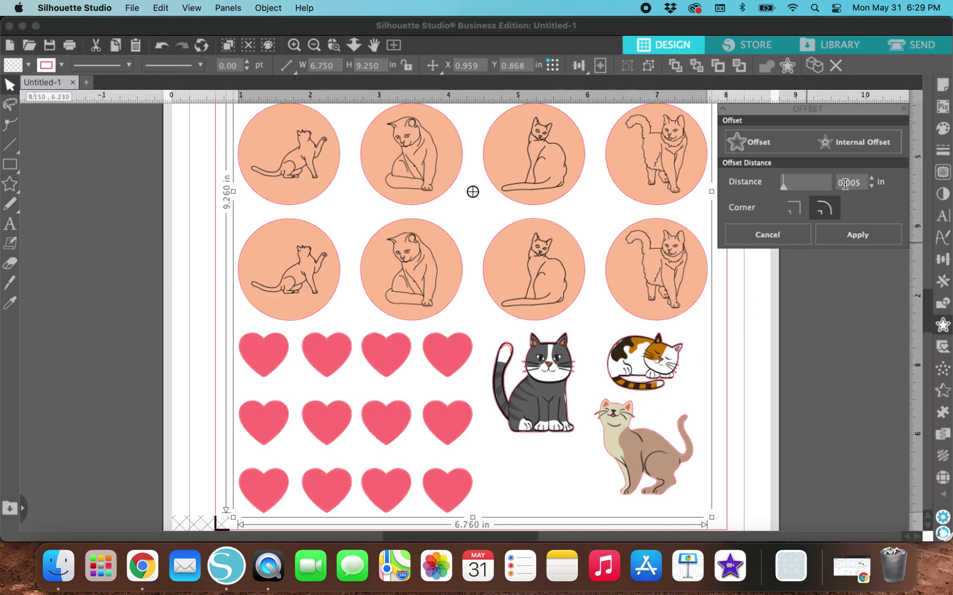
{"action": "left_click", "coordinate": [842, 237]}
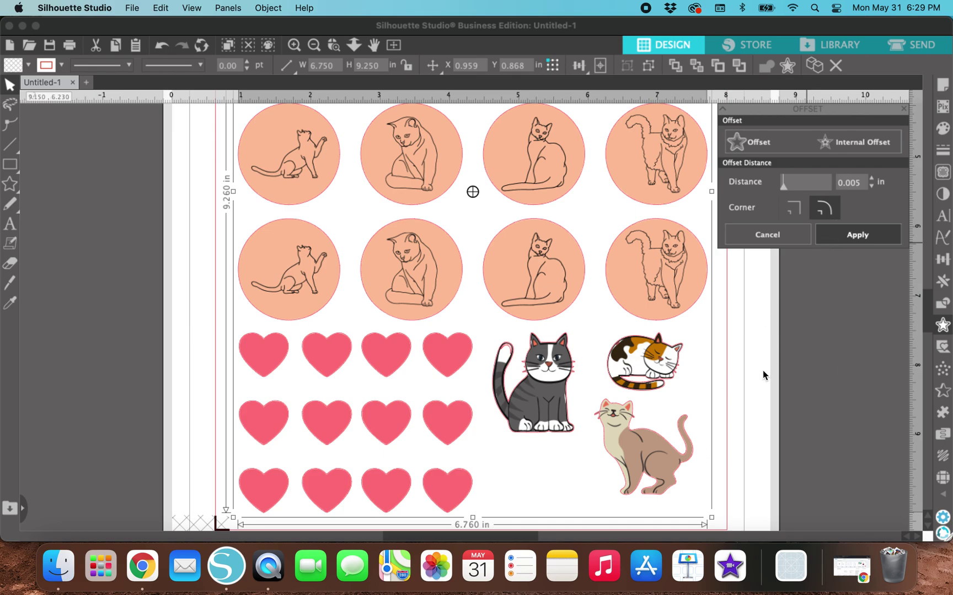
Select all the sticker artwork and offset lines and delete them, then zoom out on the empty page
{"action": "left_click", "coordinate": [903, 109]}
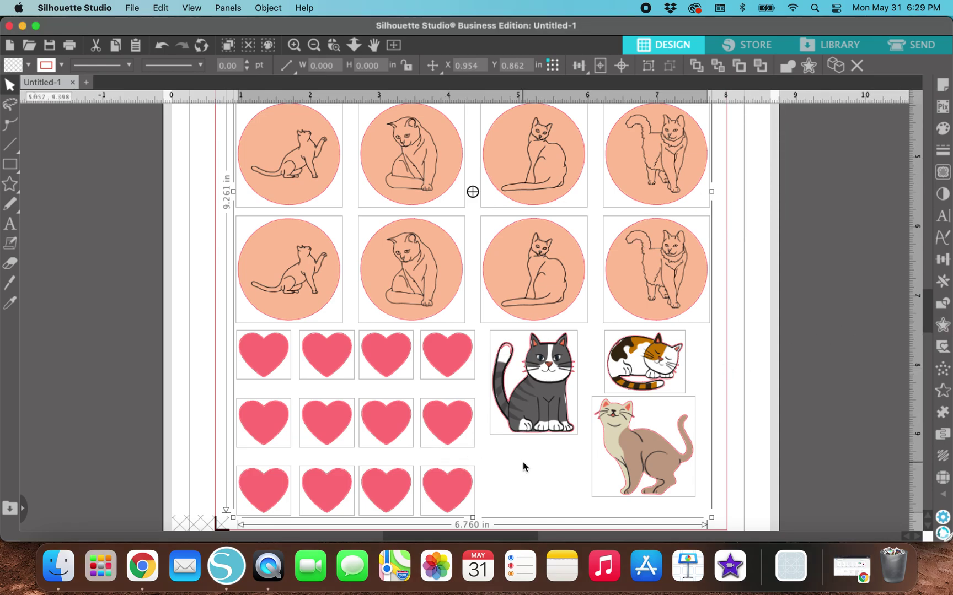
{"action": "left_click", "coordinate": [473, 433]}
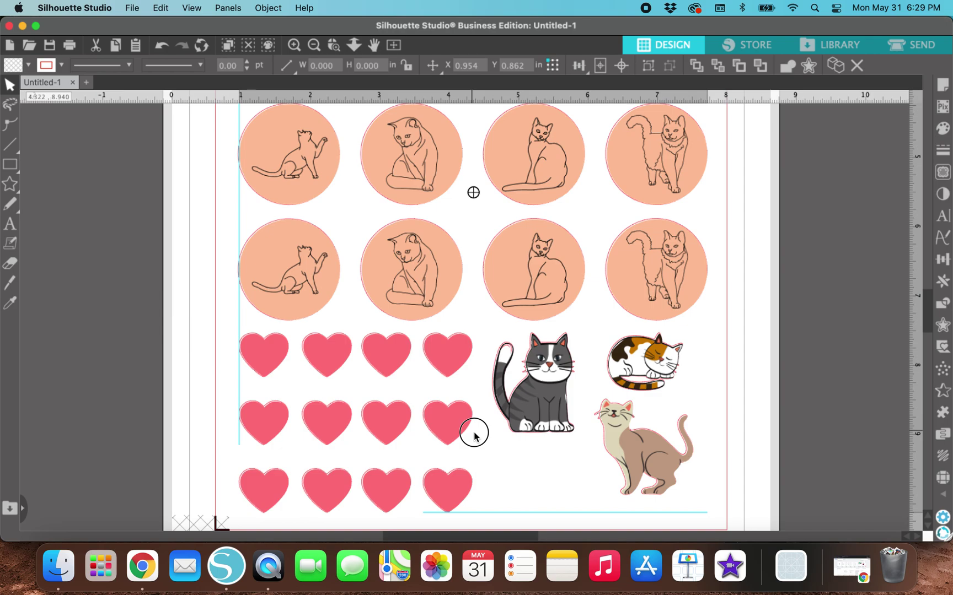
{"action": "left_click_drag", "start_coordinate": [474, 435], "coordinate": [493, 454]}
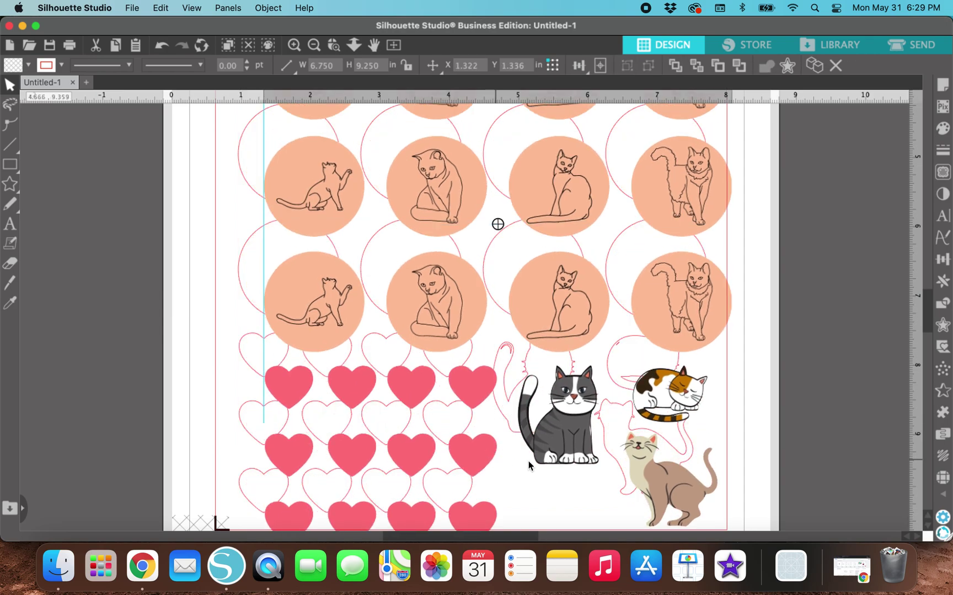
{"action": "left_click", "coordinate": [466, 363]}
{"action": "left_click", "coordinate": [245, 341]}
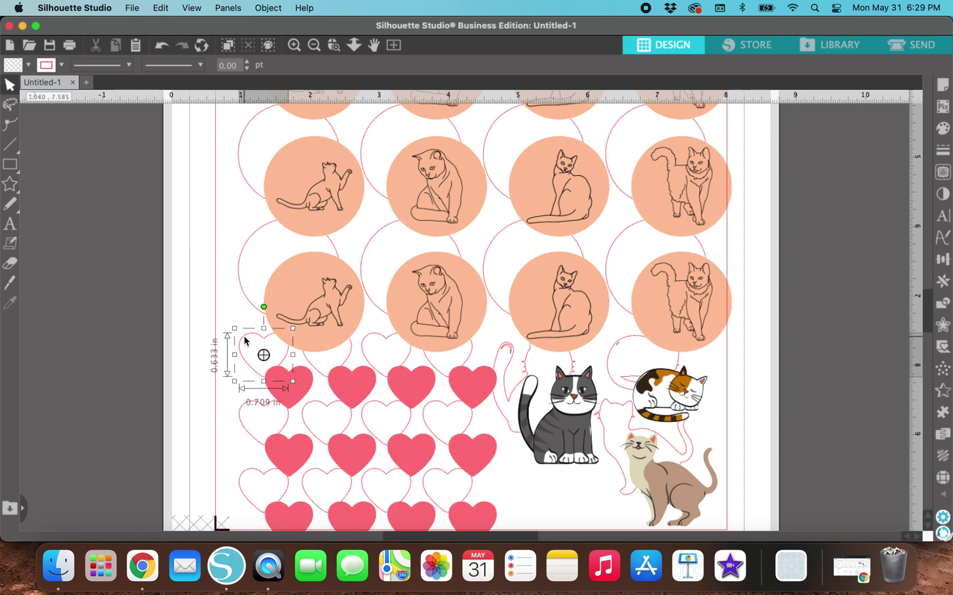
{"action": "left_click", "coordinate": [103, 190]}
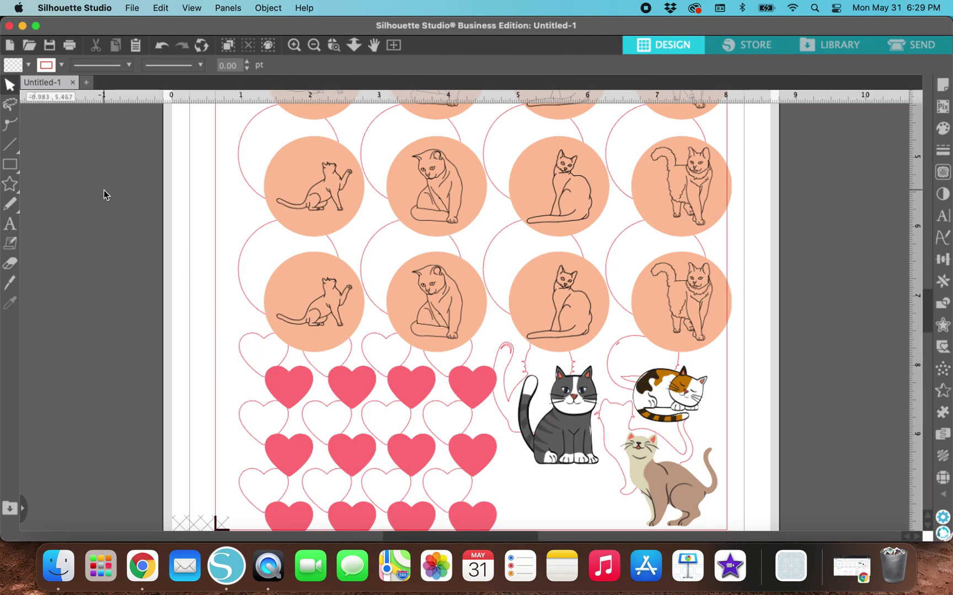
{"action": "key", "text": "super+a"}
{"action": "key", "text": "Delete"}
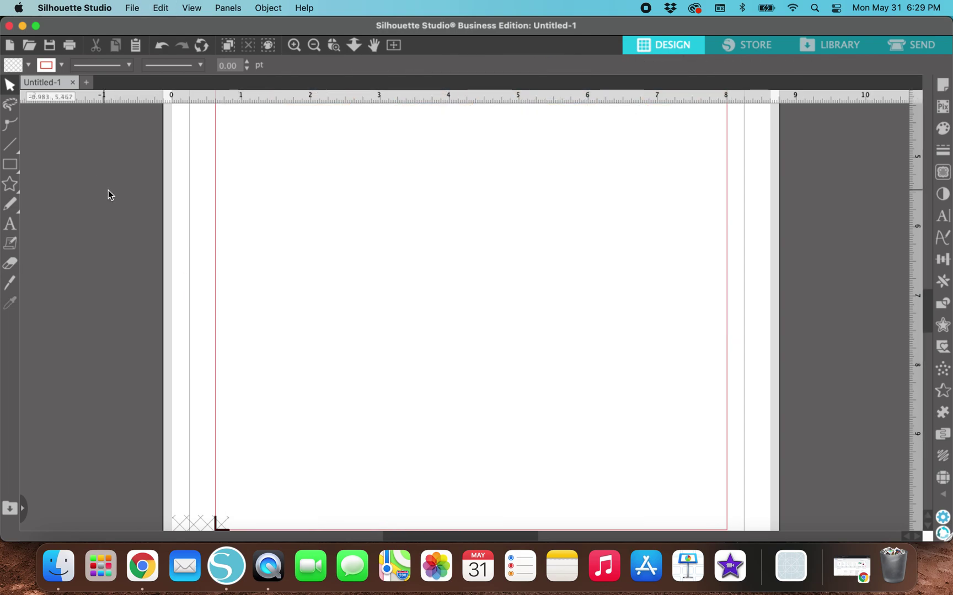
{"action": "key", "text": "super+minus"}
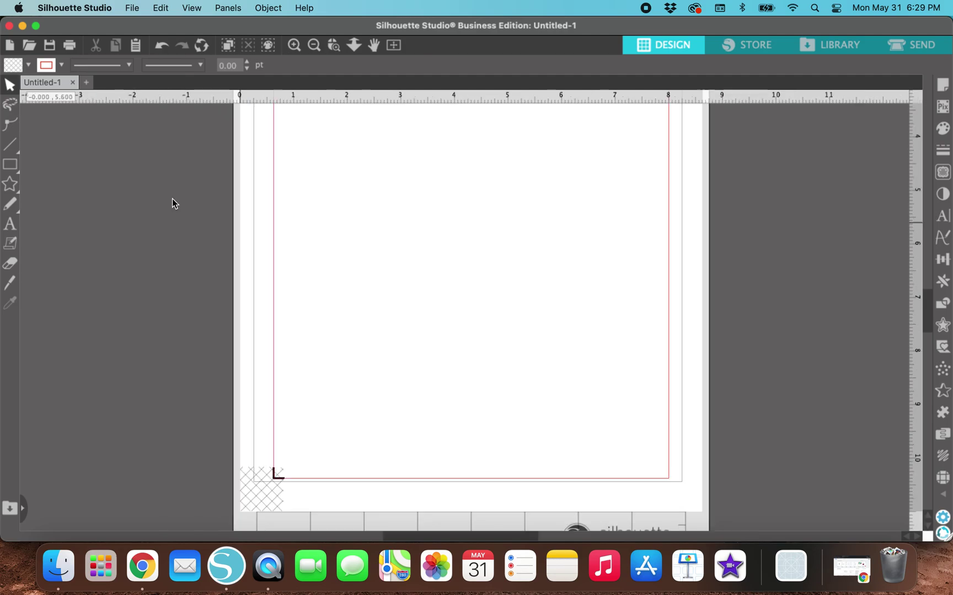
{"action": "scroll", "coordinate": [177, 203], "scroll_direction": "up", "scroll_amount": 2}
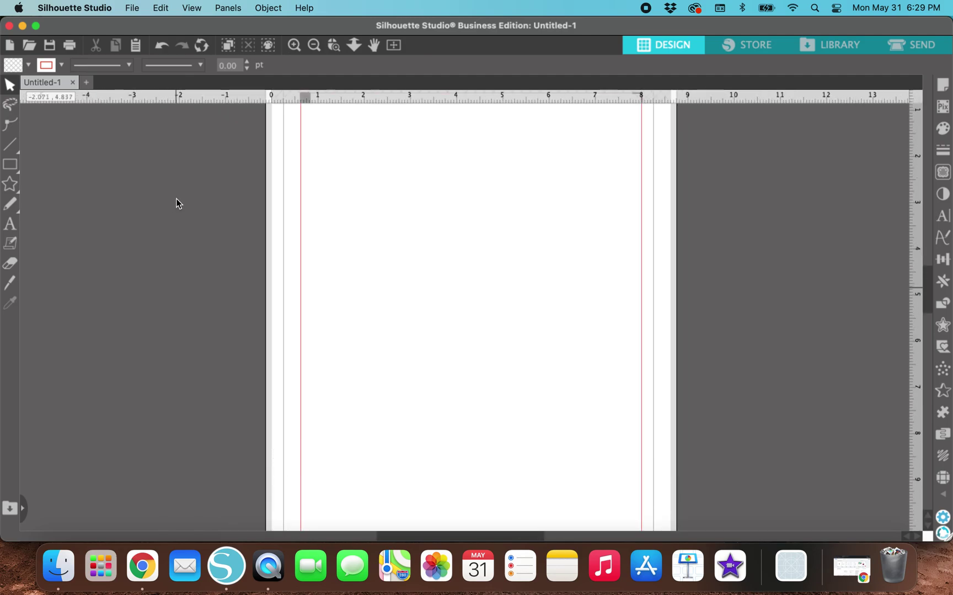
Merge testkitties1.png into the page again with File > Merge
{"action": "left_click", "coordinate": [133, 7]}
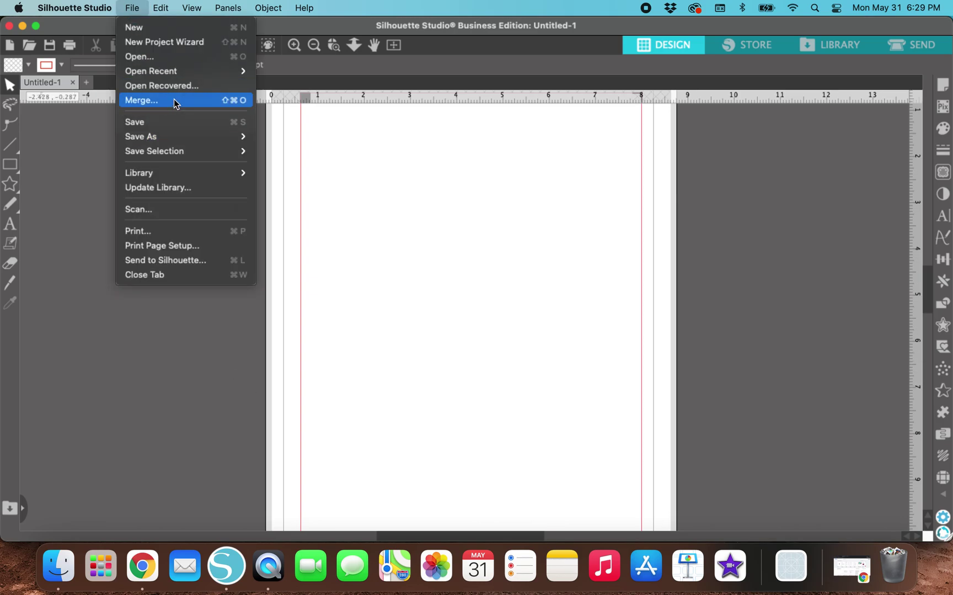
{"action": "left_click", "coordinate": [174, 100]}
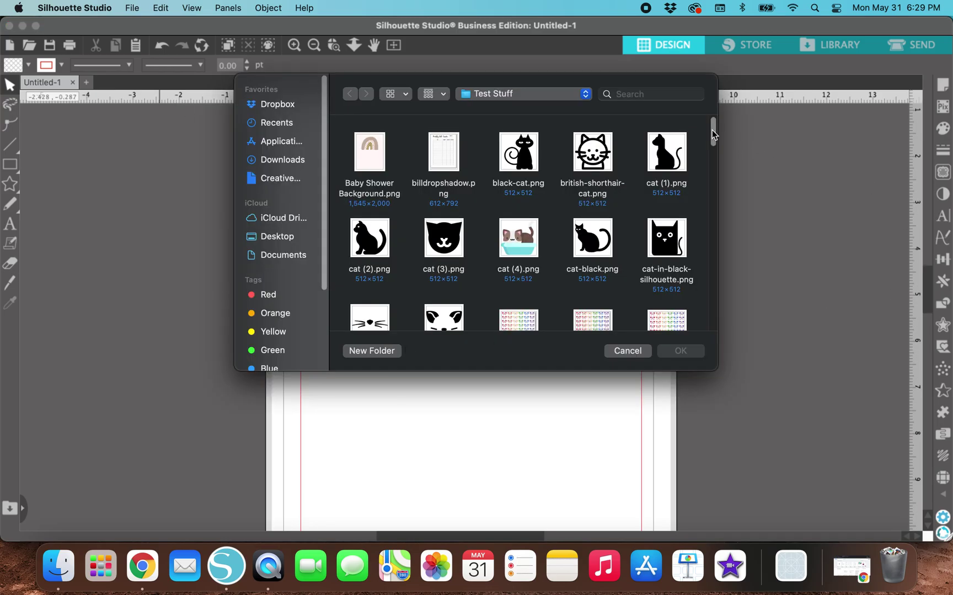
{"action": "scroll", "coordinate": [687, 320], "scroll_direction": "down", "scroll_amount": 15}
{"action": "scroll", "coordinate": [689, 308], "scroll_direction": "up", "scroll_amount": 3}
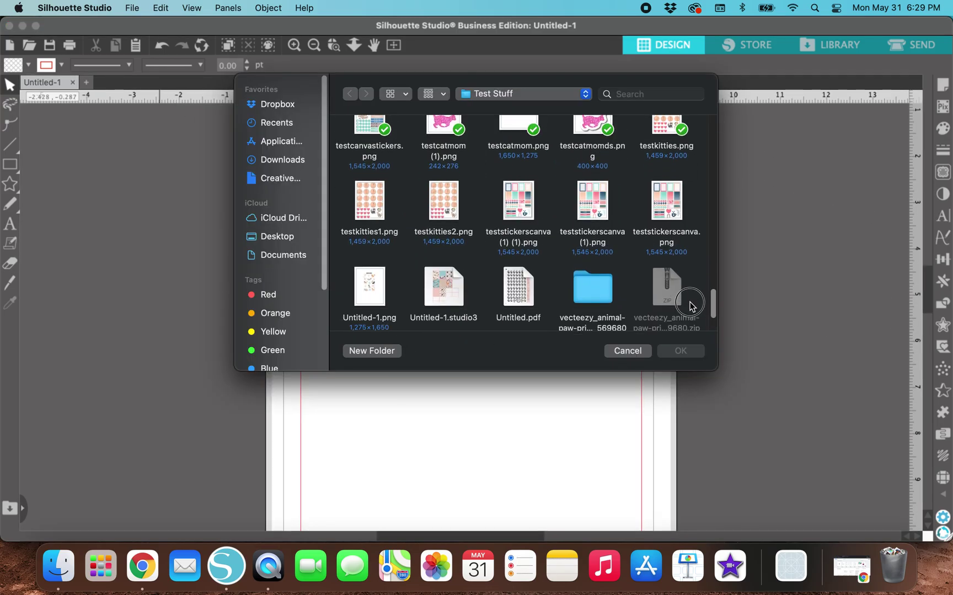
{"action": "left_click", "coordinate": [393, 214]}
{"action": "left_click", "coordinate": [680, 351]}
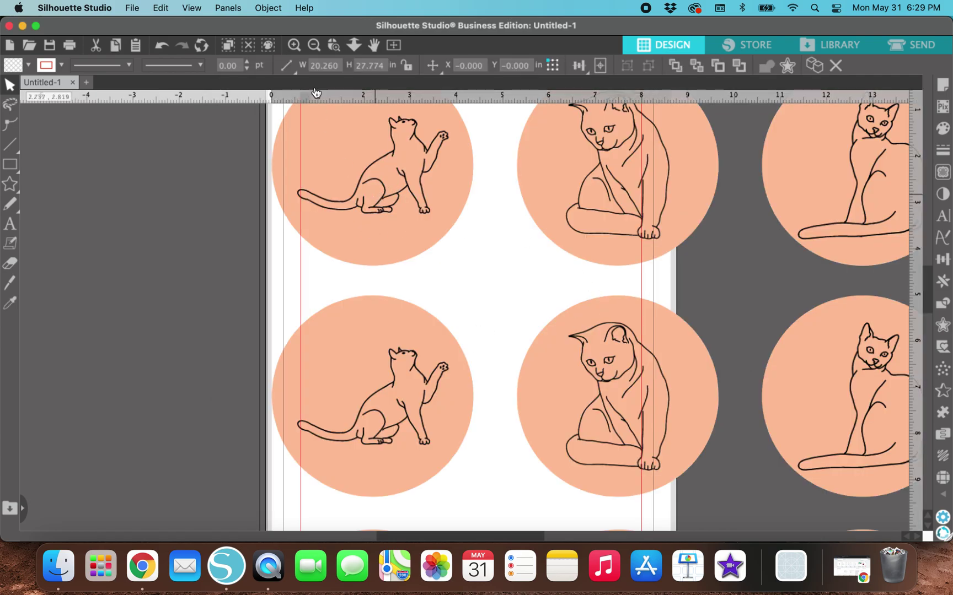
Resize the image to 6.75 × 9.25 in and position it inside the cut area
{"action": "left_click", "coordinate": [320, 64]}
{"action": "type", "text": "6.75"}
{"action": "key", "text": "Tab"}
{"action": "type", "text": "9"}
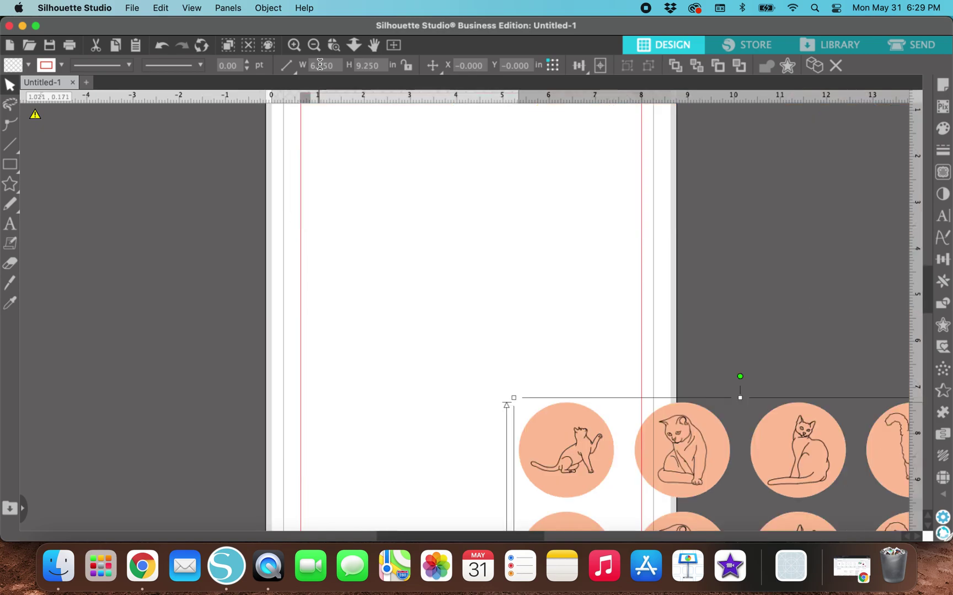
{"action": "left_click_drag", "start_coordinate": [596, 498], "coordinate": [346, 150]}
{"action": "scroll", "coordinate": [373, 215], "scroll_direction": "up", "scroll_amount": 1}
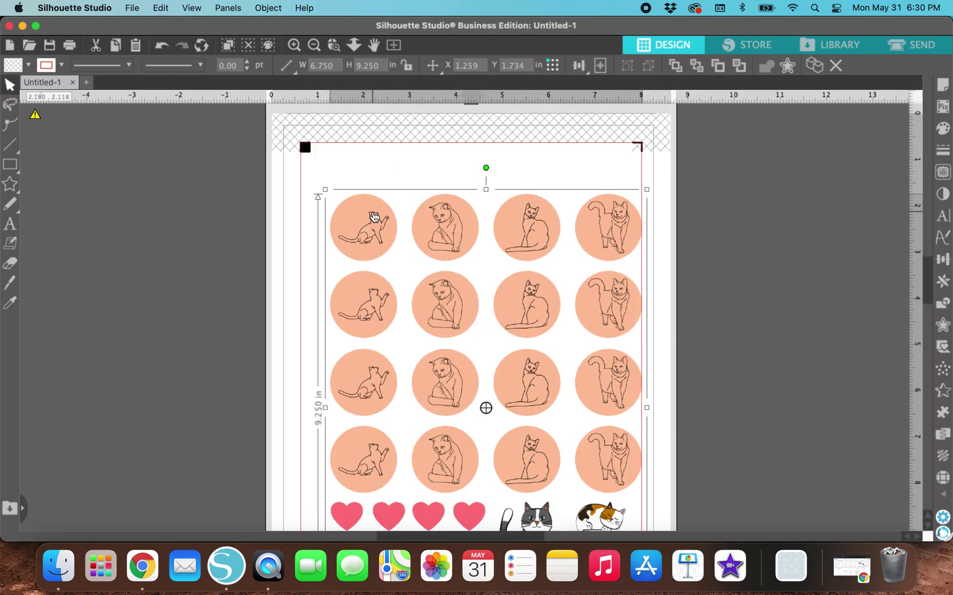
{"action": "left_click_drag", "start_coordinate": [434, 300], "coordinate": [447, 280]}
{"action": "left_click", "coordinate": [793, 392]}
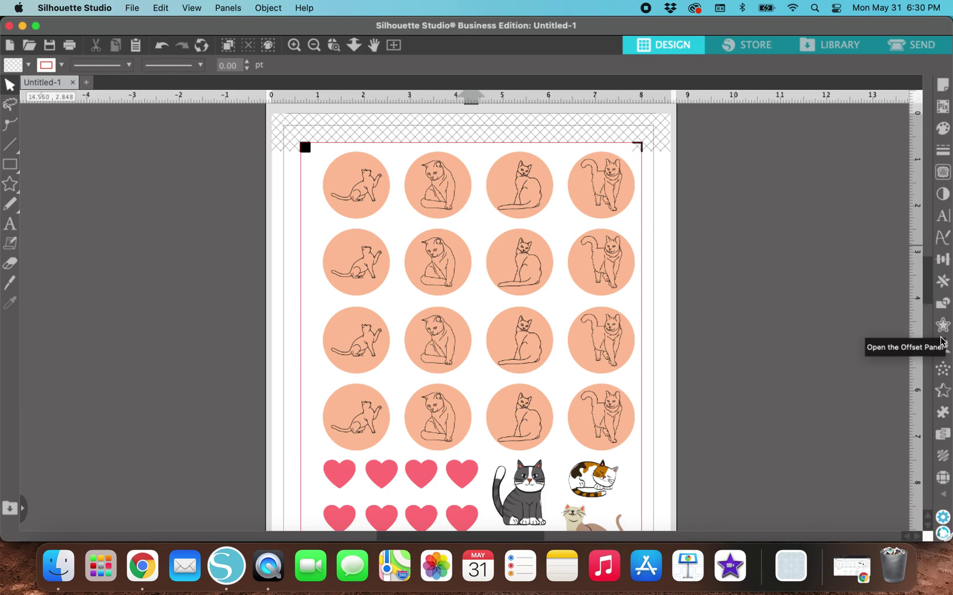
Trace the whole page area at 100% threshold to outline every sticker's outer edge
{"action": "left_click", "coordinate": [943, 173]}
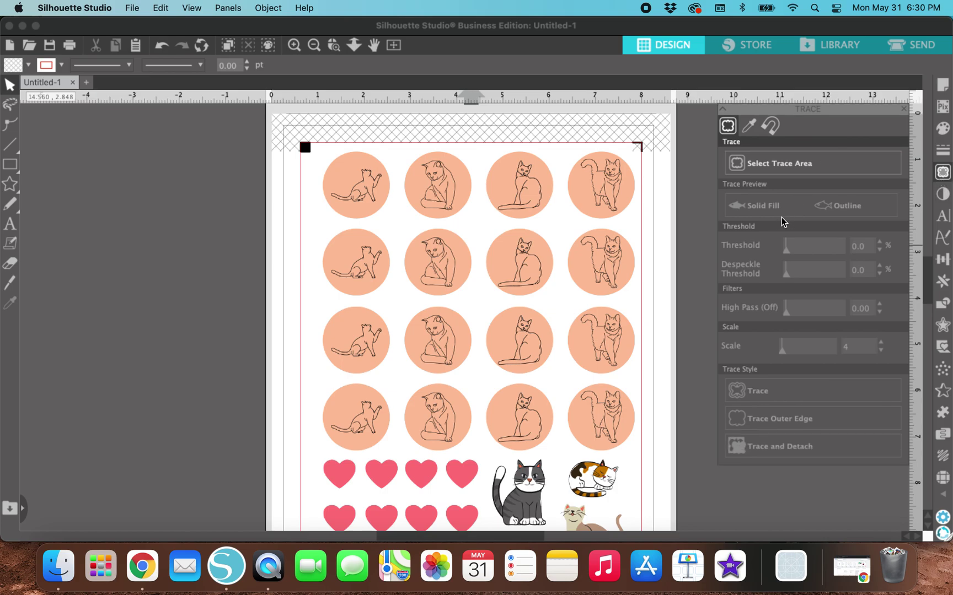
{"action": "left_click", "coordinate": [780, 170]}
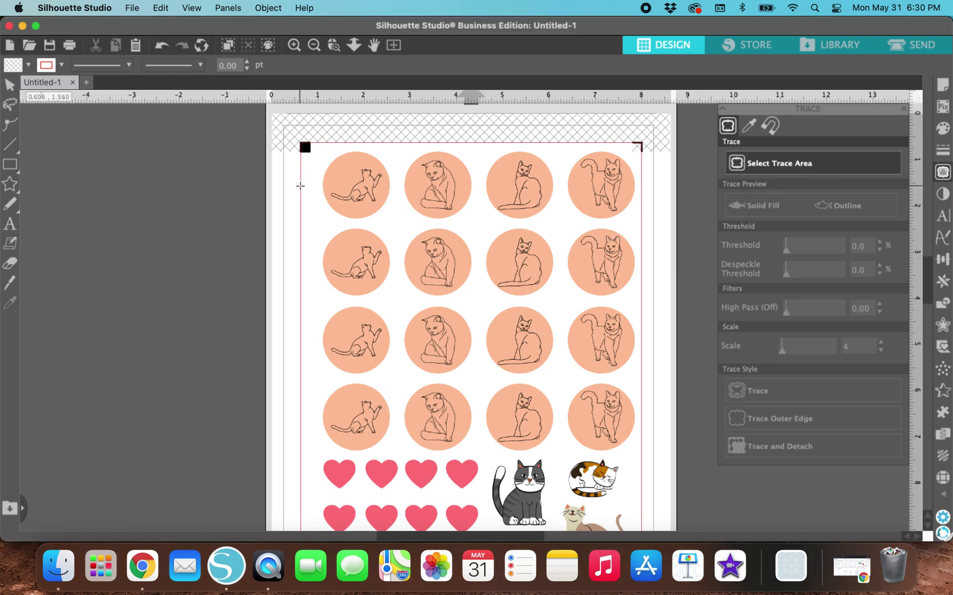
{"action": "scroll", "coordinate": [300, 186], "scroll_direction": "down", "scroll_amount": 3}
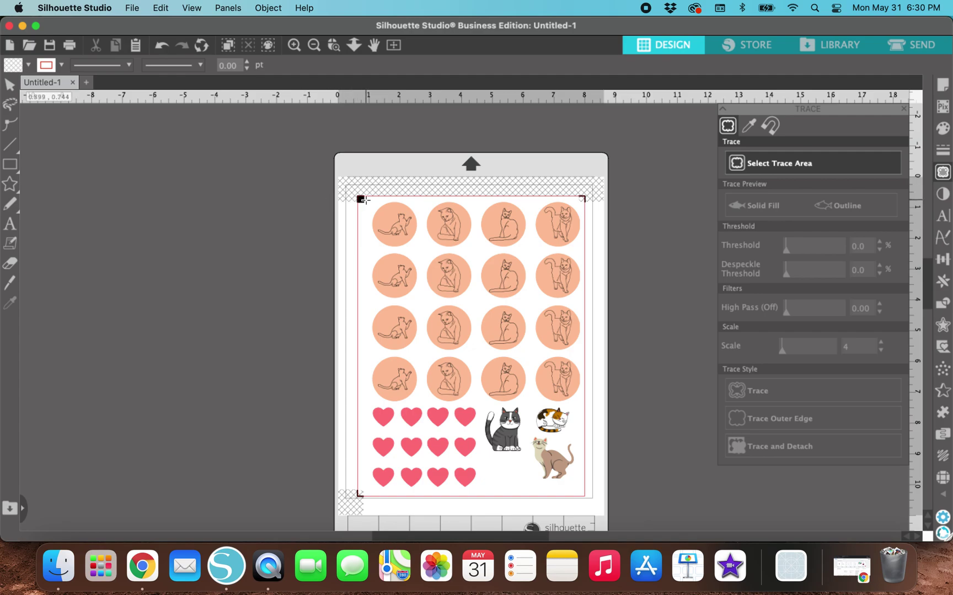
{"action": "mouse_move", "coordinate": [364, 199]}
{"action": "left_mouse_down"}
{"action": "mouse_move", "coordinate": [506, 442]}
{"action": "mouse_move", "coordinate": [570, 494]}
{"action": "mouse_move", "coordinate": [582, 492]}
{"action": "left_mouse_up"}
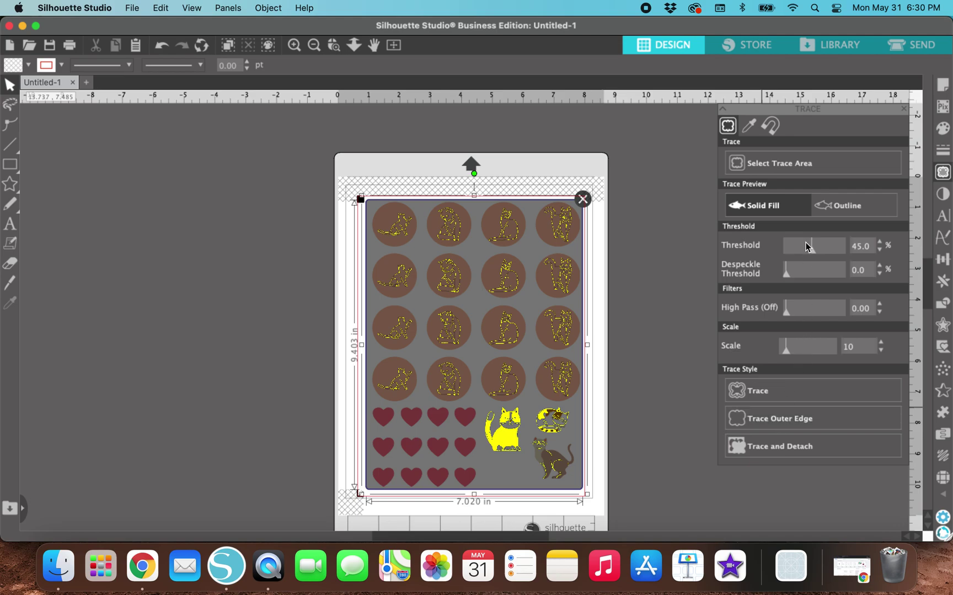
{"action": "left_click_drag", "start_coordinate": [812, 254], "coordinate": [863, 256]}
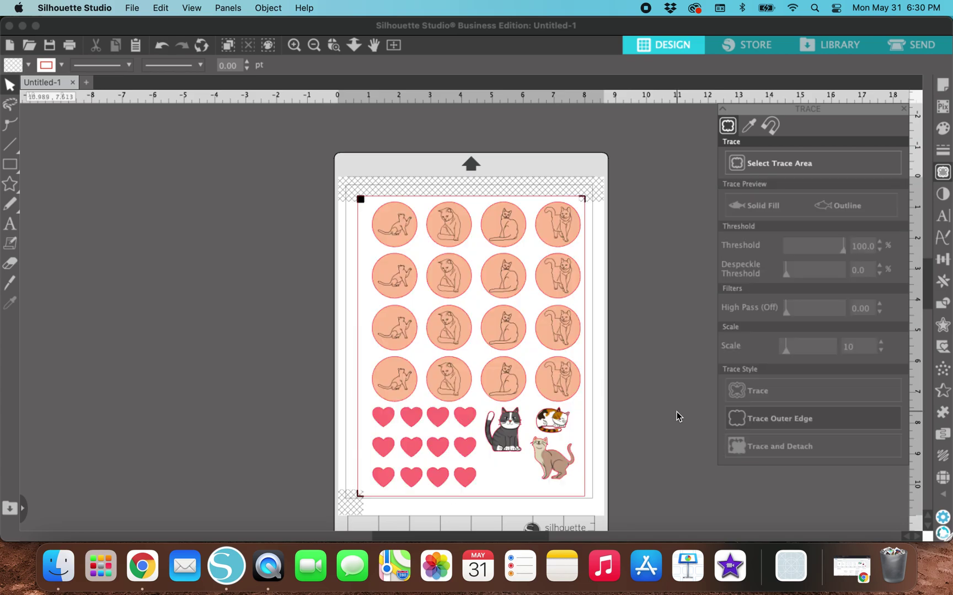
{"action": "left_click", "coordinate": [904, 110]}
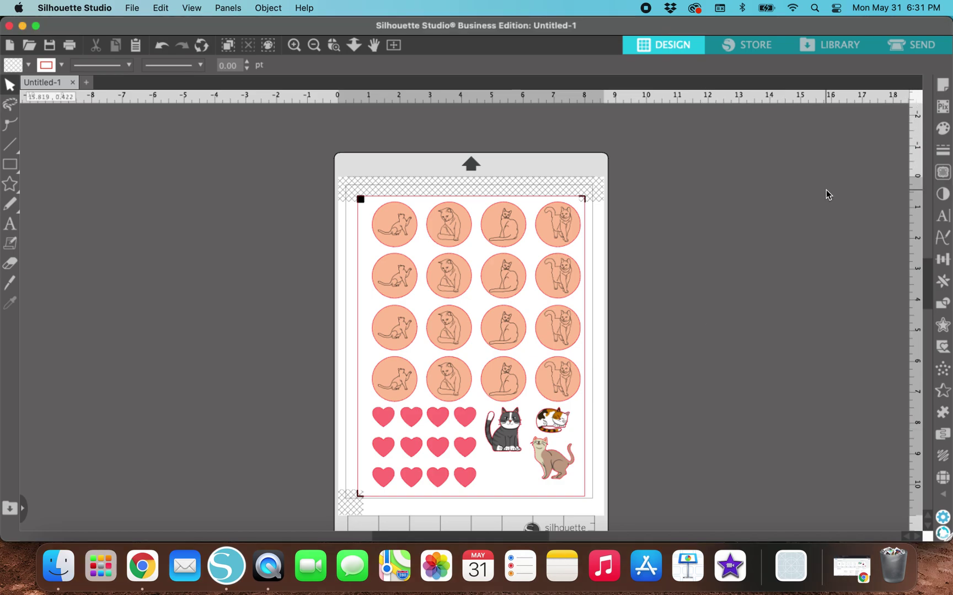
Zoom in twice on the sticker sheet and scroll down to inspect the cut lines
{"action": "key", "text": "super+plus"}
{"action": "key", "text": "super+plus"}
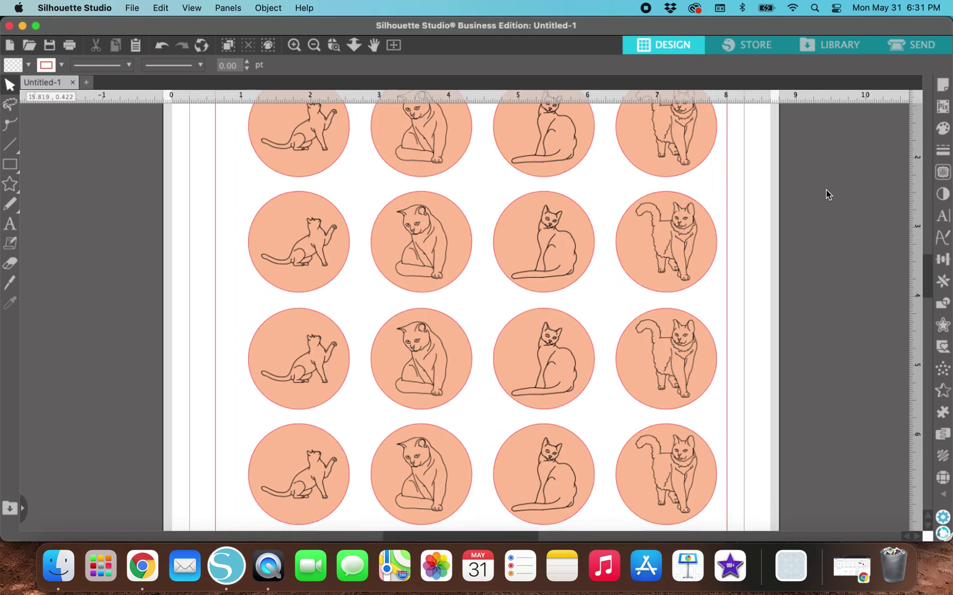
{"action": "key", "text": "super+plus"}
{"action": "key", "text": "super+plus"}
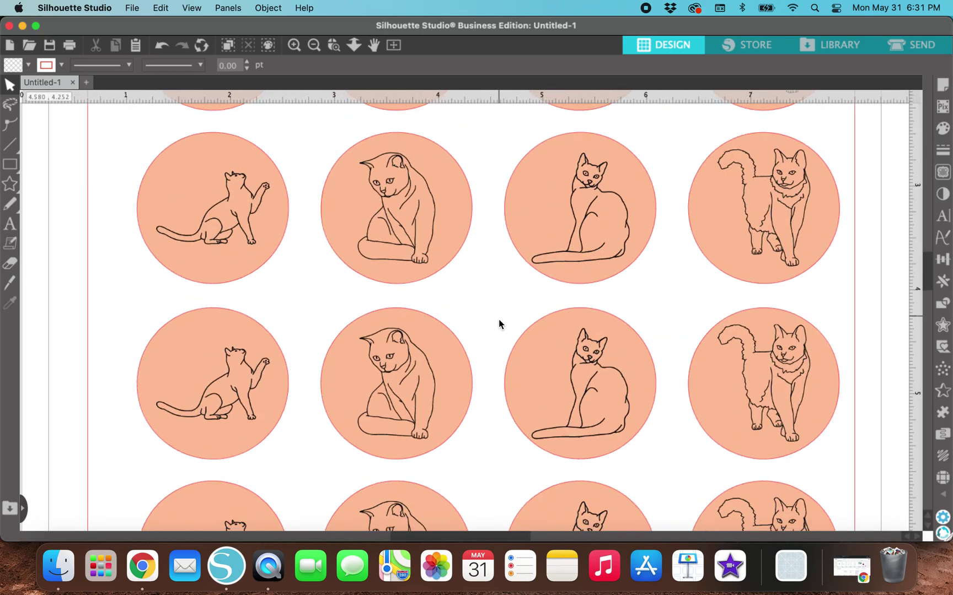
{"action": "scroll", "coordinate": [499, 319], "scroll_direction": "down", "scroll_amount": 3}
{"action": "scroll", "coordinate": [499, 325], "scroll_direction": "down", "scroll_amount": 4}
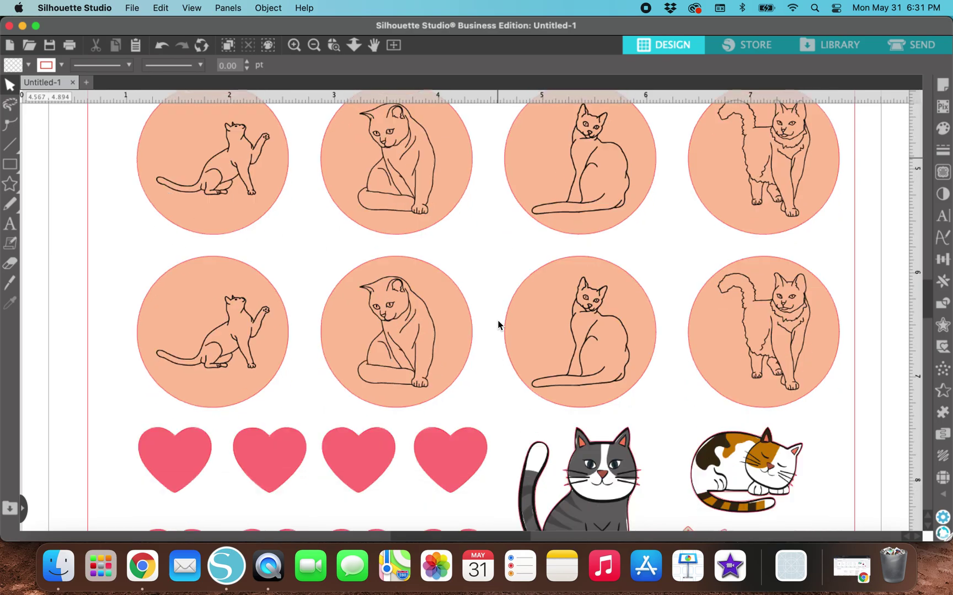
{"action": "scroll", "coordinate": [499, 325], "scroll_direction": "down", "scroll_amount": 4}
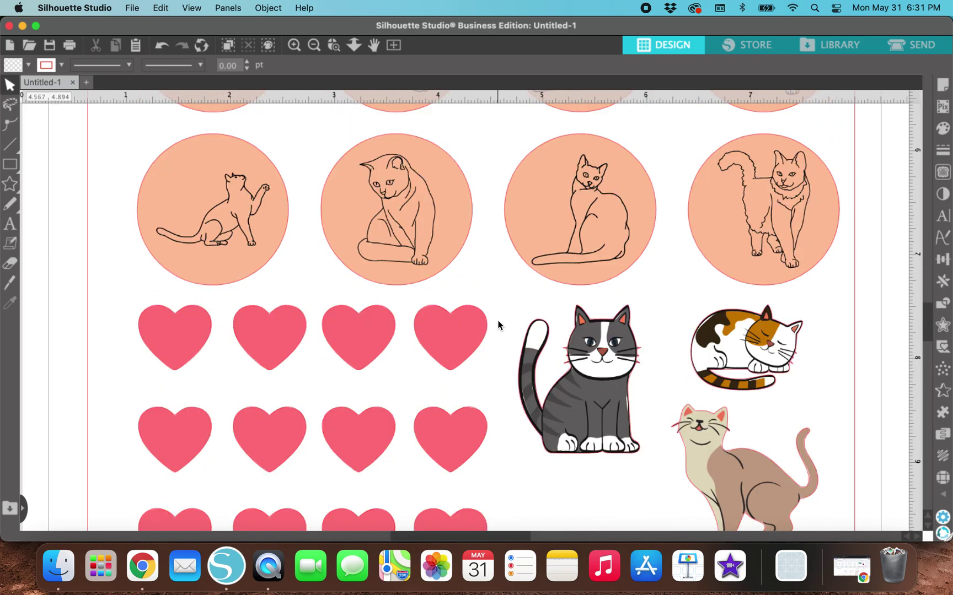
{"action": "scroll", "coordinate": [499, 325], "scroll_direction": "down", "scroll_amount": 1}
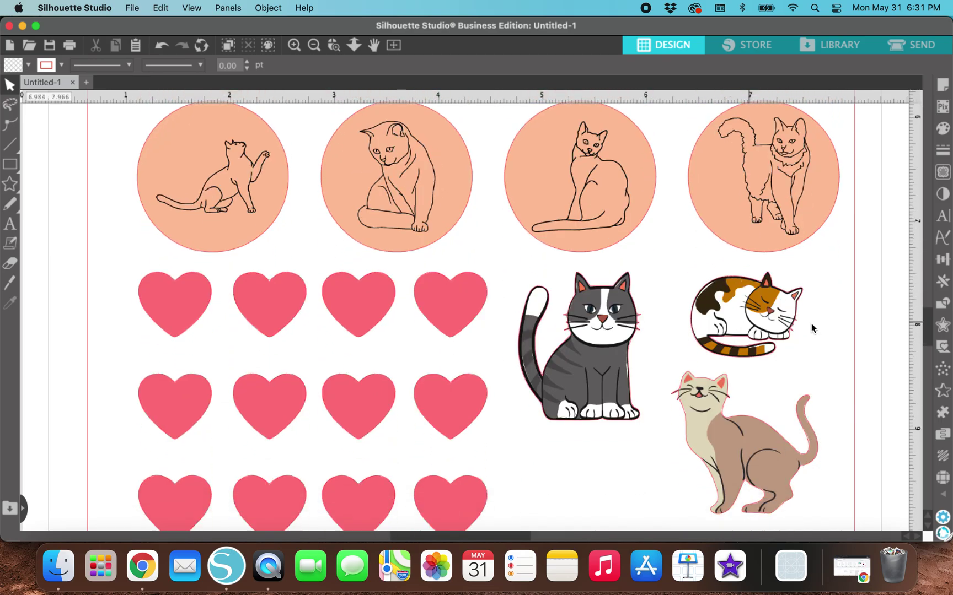
{"action": "scroll", "coordinate": [496, 415], "scroll_direction": "down", "scroll_amount": 2}
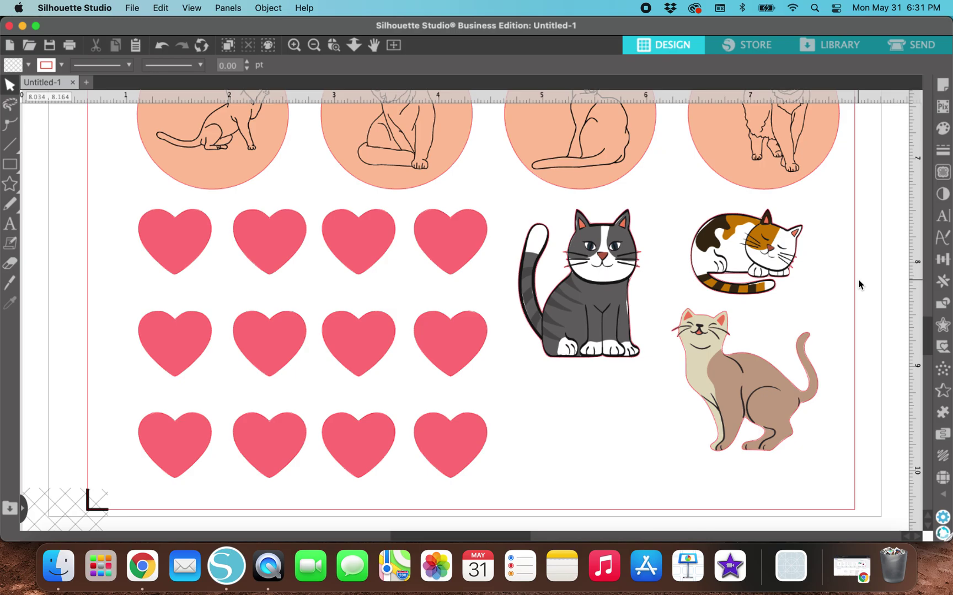
Scroll through the remaining stickers, then bring up the Send cut settings
{"action": "scroll", "coordinate": [859, 284], "scroll_direction": "down", "scroll_amount": 3}
{"action": "scroll", "coordinate": [858, 285], "scroll_direction": "down", "scroll_amount": 2}
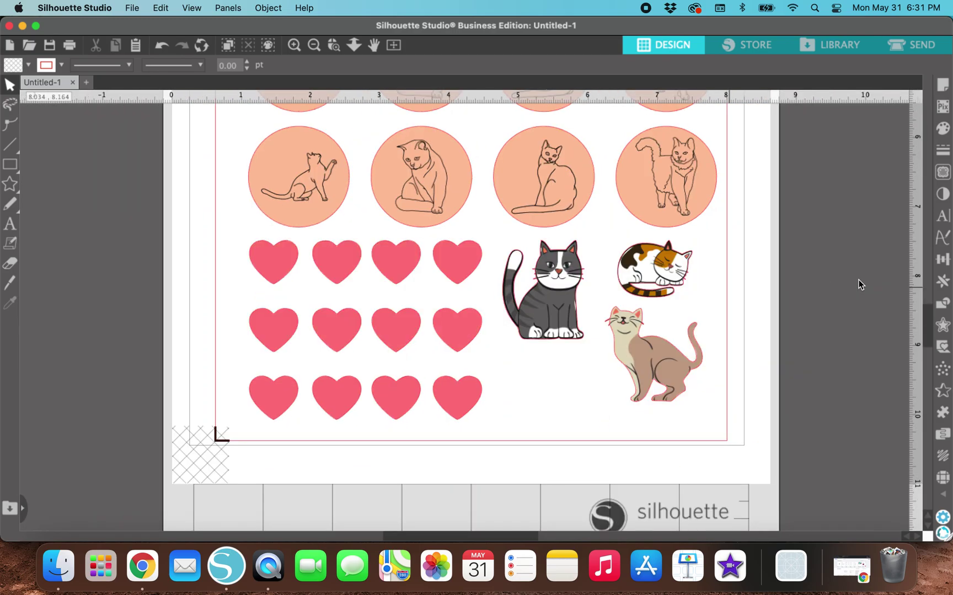
{"action": "scroll", "coordinate": [859, 280], "scroll_direction": "down", "scroll_amount": 2}
{"action": "scroll", "coordinate": [774, 272], "scroll_direction": "up", "scroll_amount": 2}
{"action": "scroll", "coordinate": [775, 272], "scroll_direction": "up", "scroll_amount": 3}
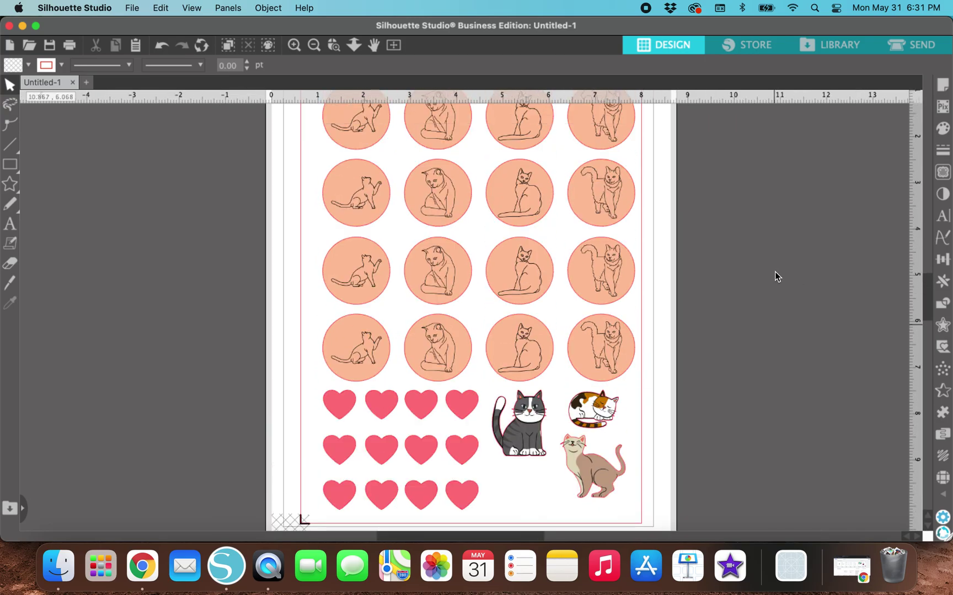
{"action": "left_click", "coordinate": [911, 44]}
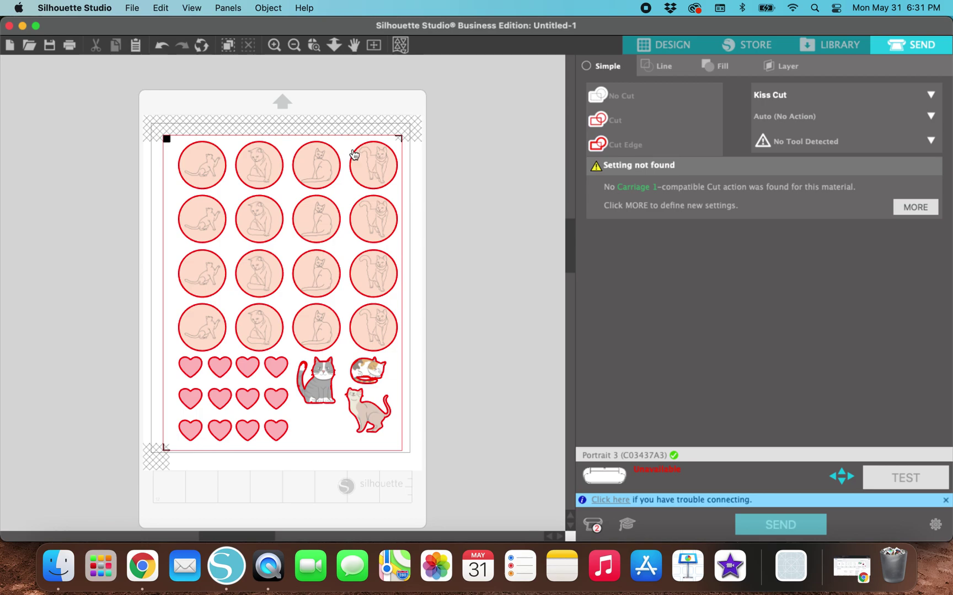
Zoom in twice and scroll down to check the red kiss-cut lines, then return to Design
{"action": "left_click", "coordinate": [277, 45]}
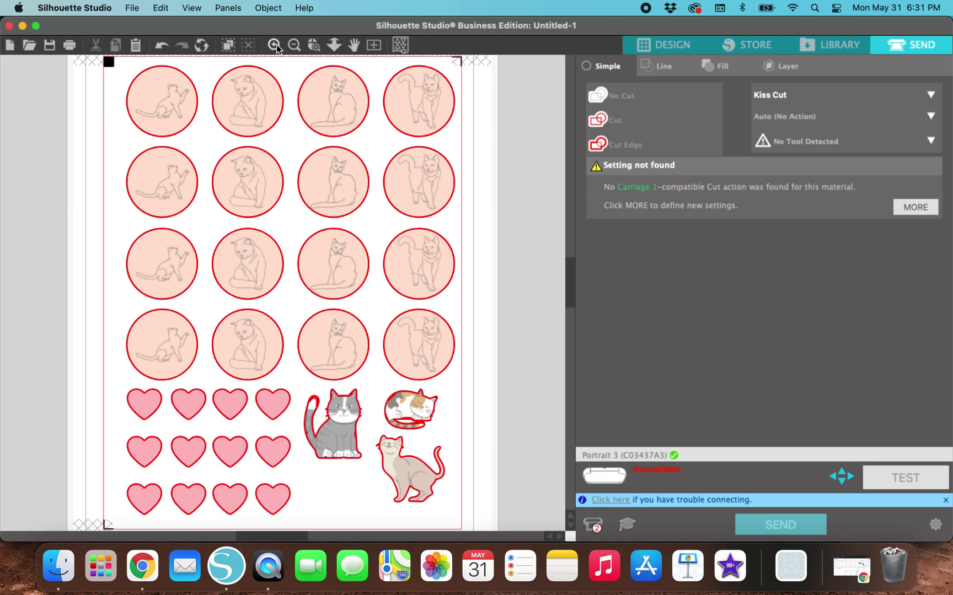
{"action": "left_click", "coordinate": [277, 47]}
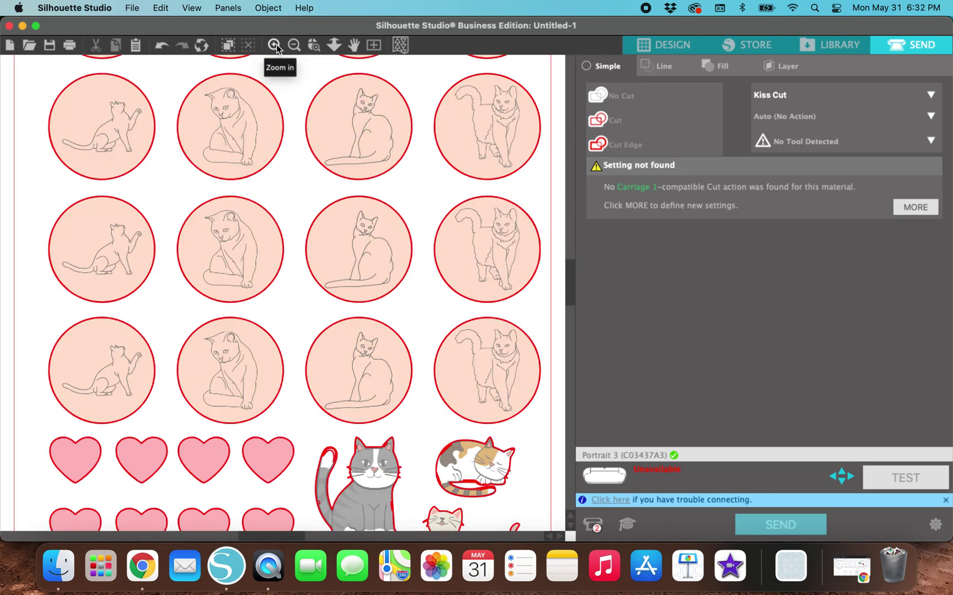
{"action": "scroll", "coordinate": [383, 408], "scroll_direction": "down", "scroll_amount": 2}
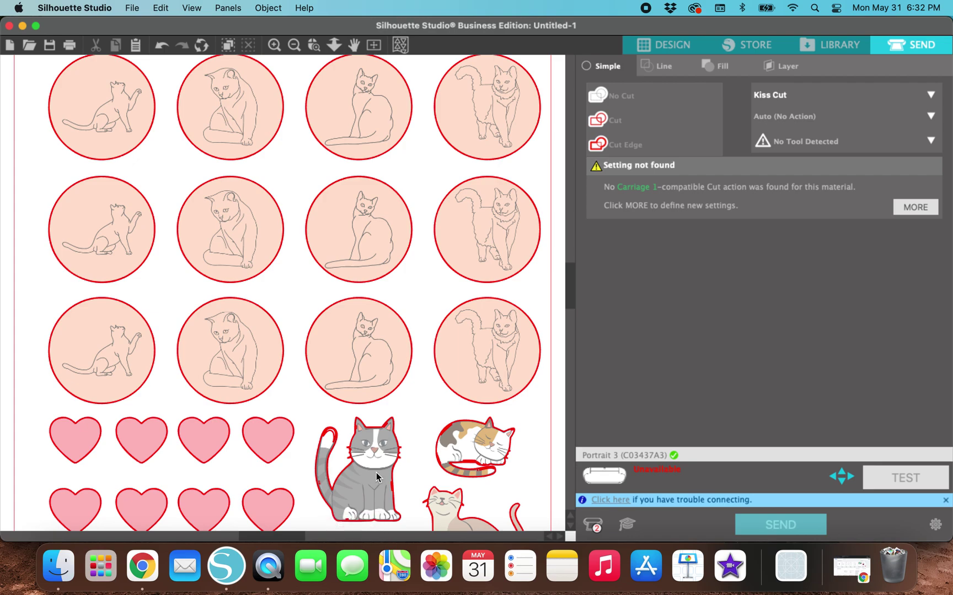
{"action": "scroll", "coordinate": [489, 499], "scroll_direction": "down", "scroll_amount": 8}
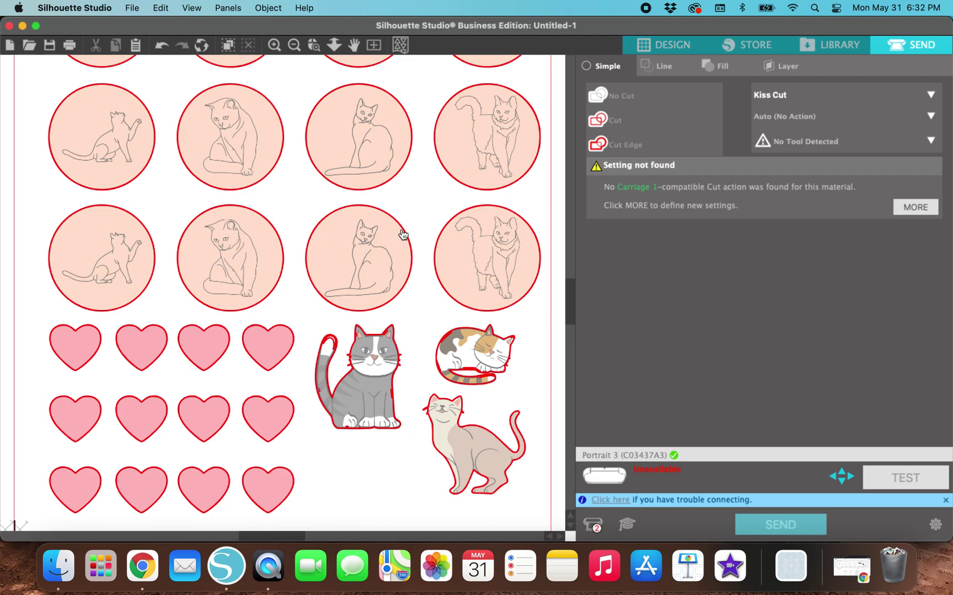
{"action": "left_click", "coordinate": [650, 48]}
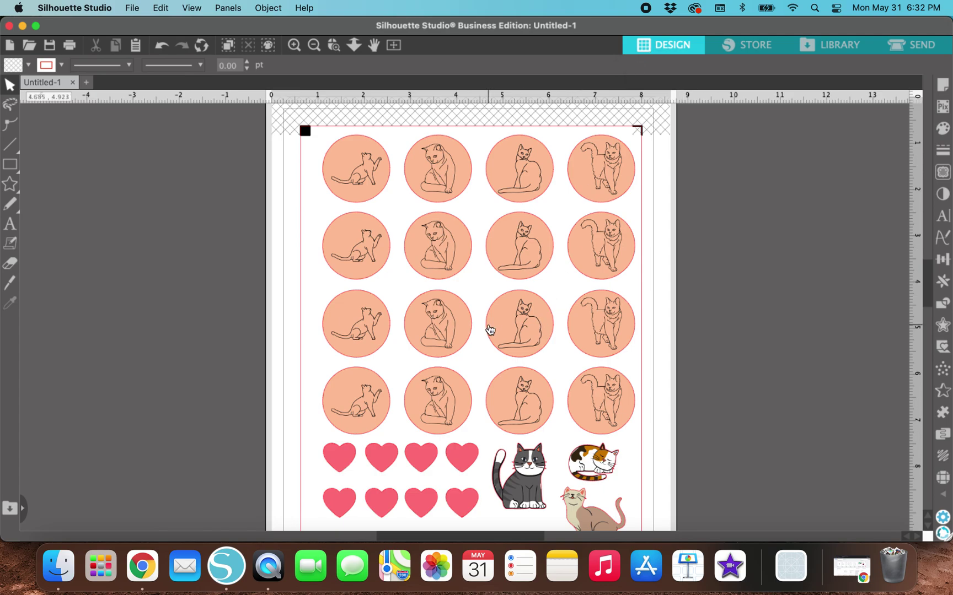
Drag the printed sticker artwork left off its red cut outlines and remove its line colour
{"action": "left_click", "coordinate": [490, 330]}
{"action": "left_click_drag", "start_coordinate": [503, 329], "coordinate": [313, 365]}
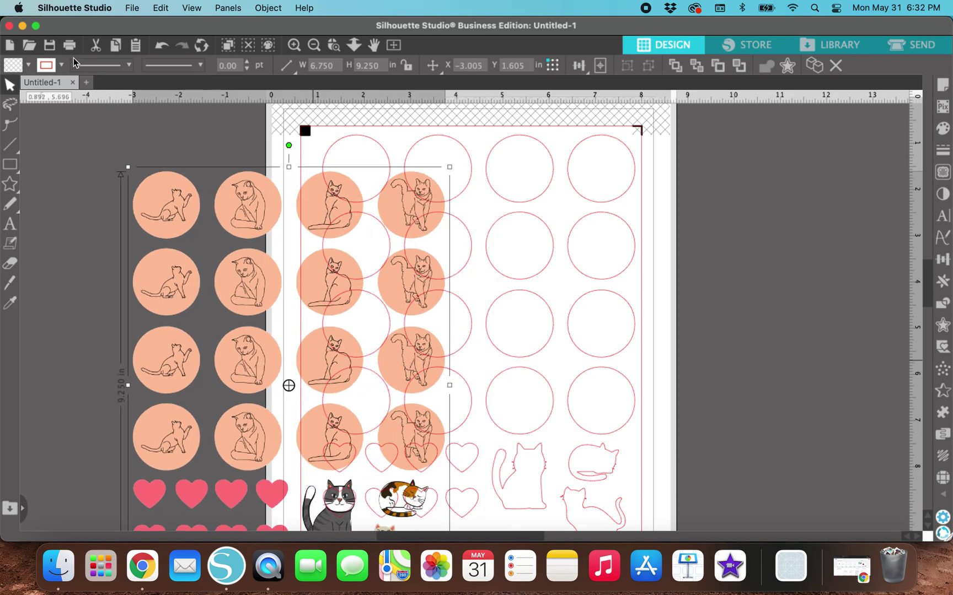
{"action": "left_click", "coordinate": [61, 65]}
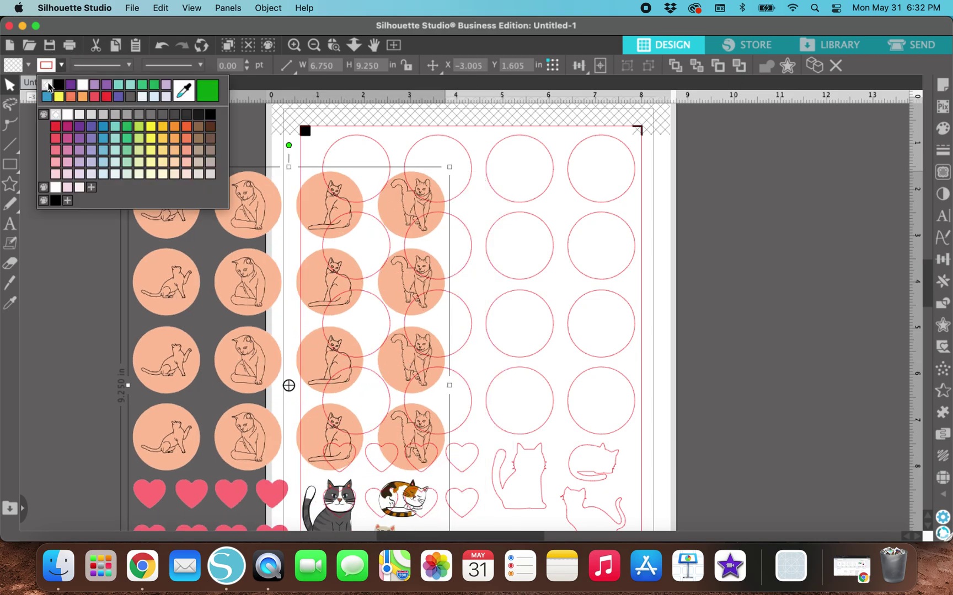
{"action": "left_click", "coordinate": [48, 87]}
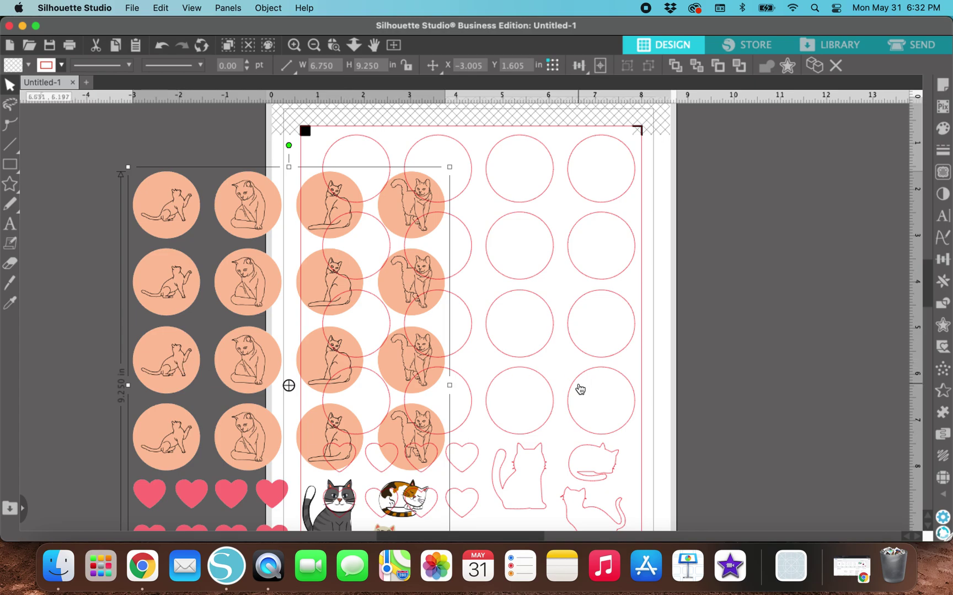
Select the red cut-line outlines, then reselect the printed artwork group
{"action": "scroll", "coordinate": [580, 390], "scroll_direction": "down", "scroll_amount": 3}
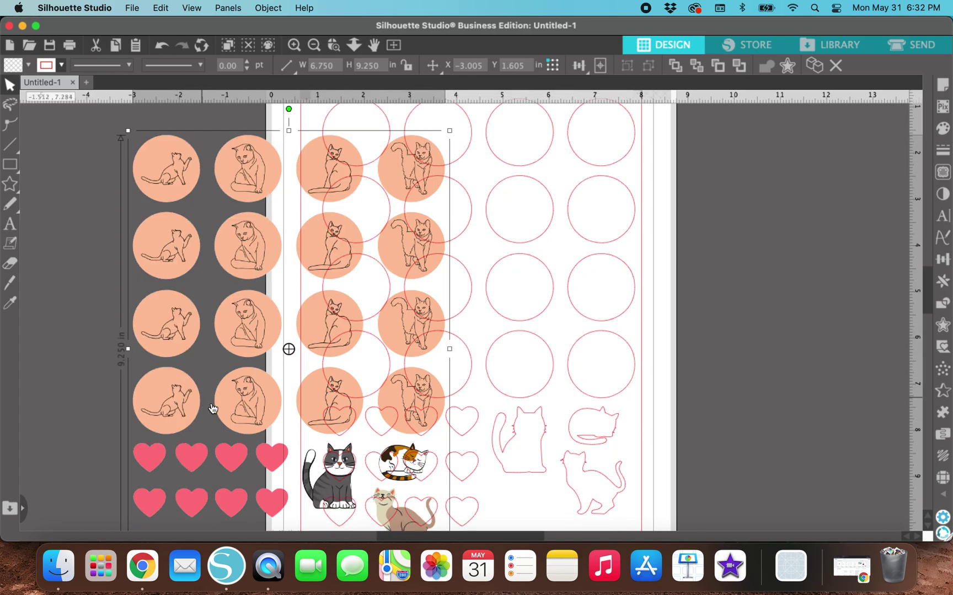
{"action": "scroll", "coordinate": [319, 365], "scroll_direction": "down", "scroll_amount": 3}
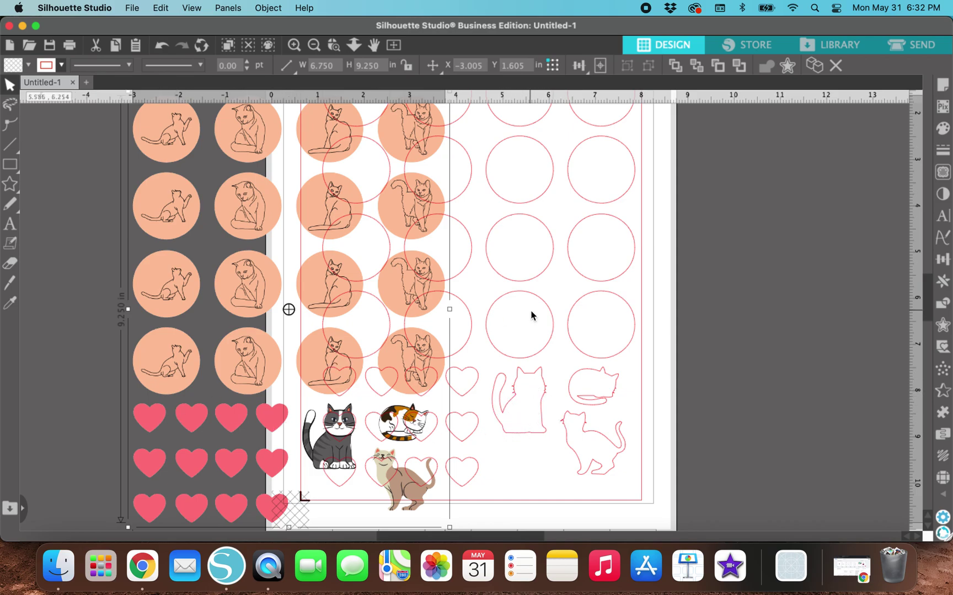
{"action": "left_click", "coordinate": [526, 283]}
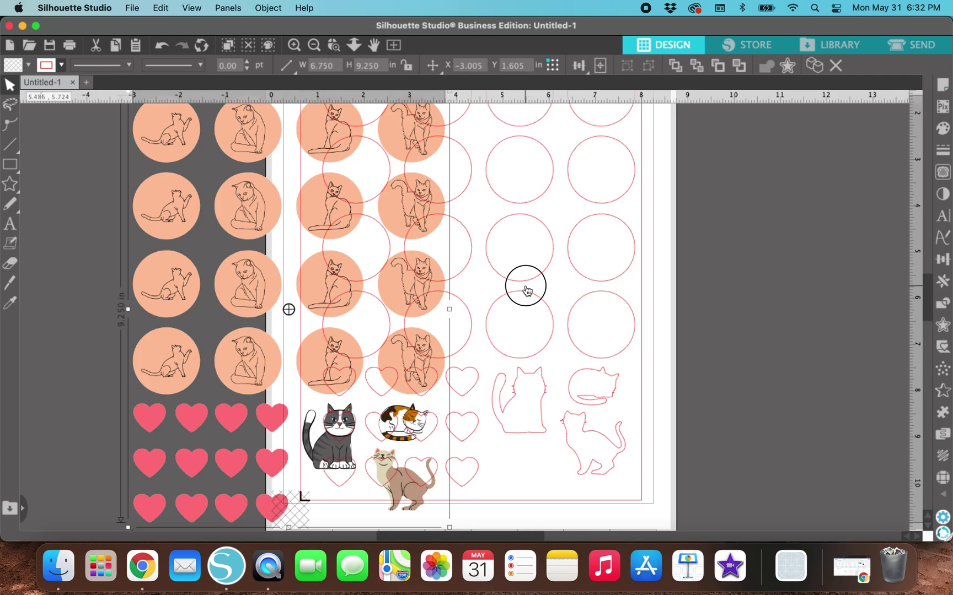
{"action": "left_click", "coordinate": [162, 369]}
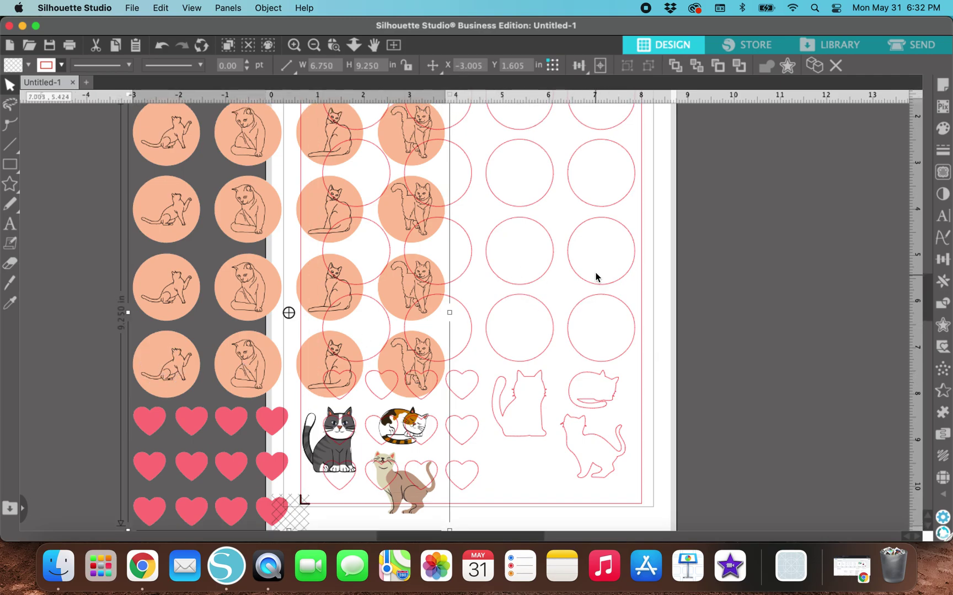
{"action": "scroll", "coordinate": [596, 276], "scroll_direction": "up", "scroll_amount": 5}
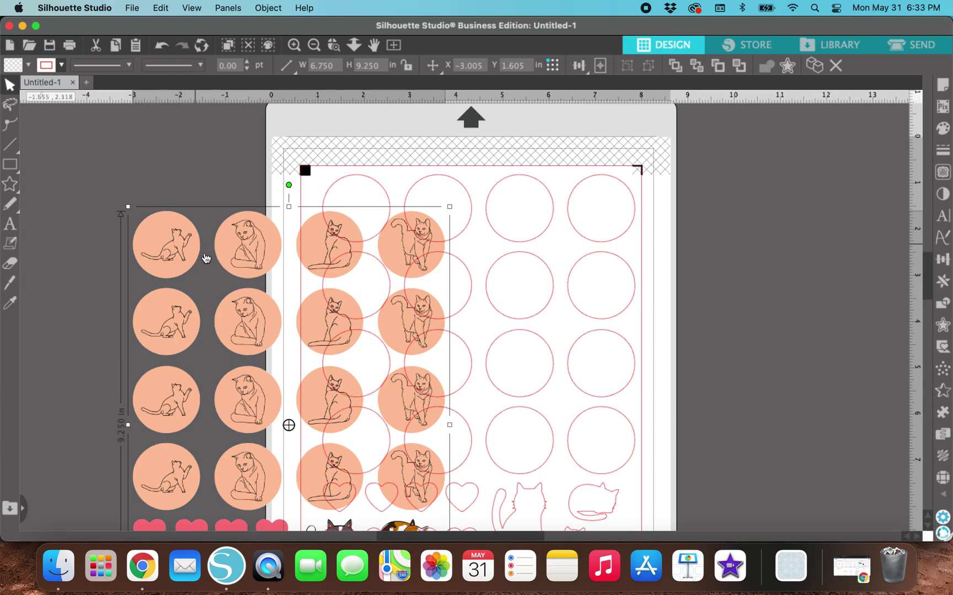
Center the artwork on its red outlines, group them, move the group into place, and open Send
{"action": "left_click", "coordinate": [553, 206], "text": "shift"}
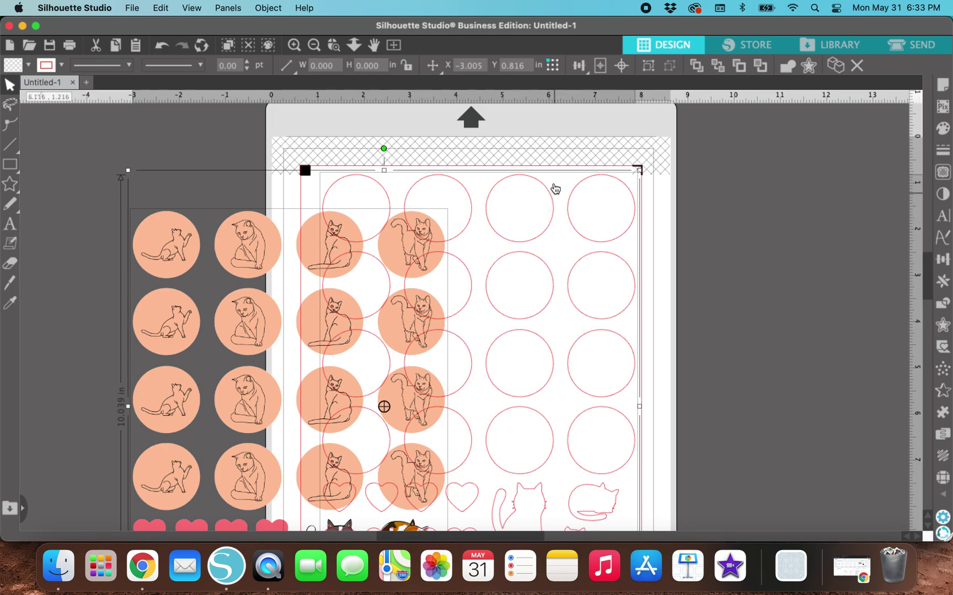
{"action": "left_click", "coordinate": [621, 65]}
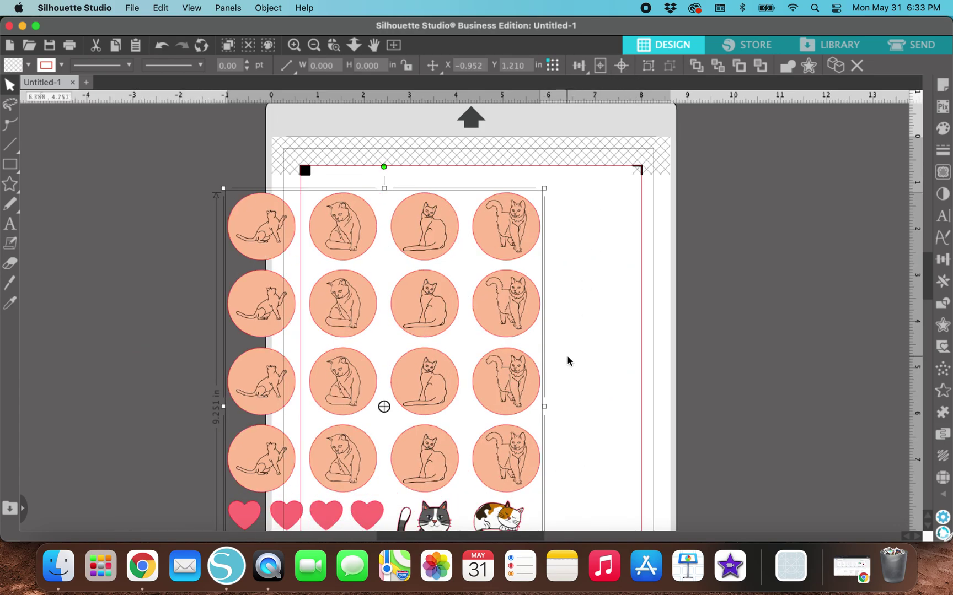
{"action": "right_click", "coordinate": [509, 303]}
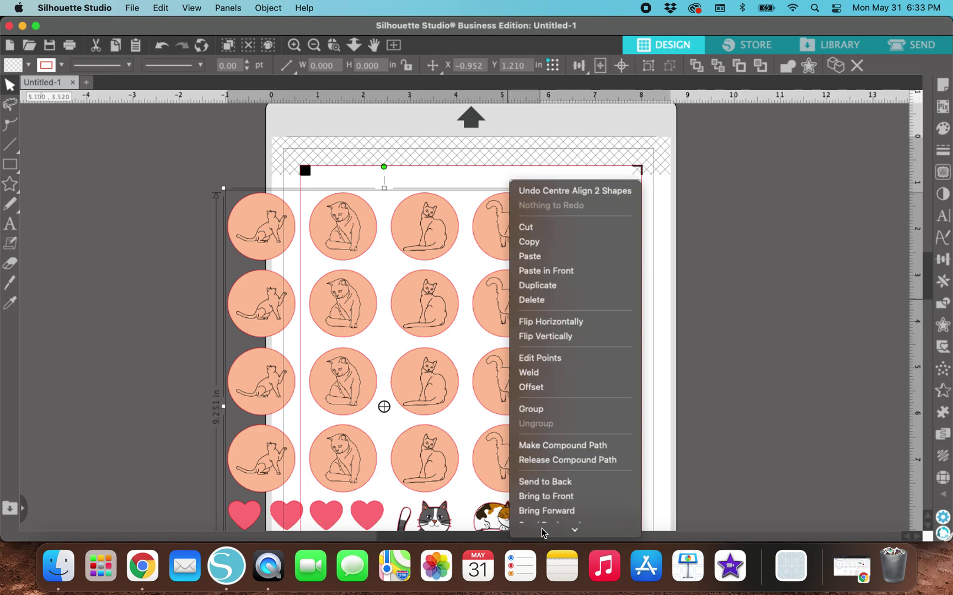
{"action": "left_click", "coordinate": [553, 413]}
{"action": "left_click_drag", "start_coordinate": [434, 402], "coordinate": [522, 385]}
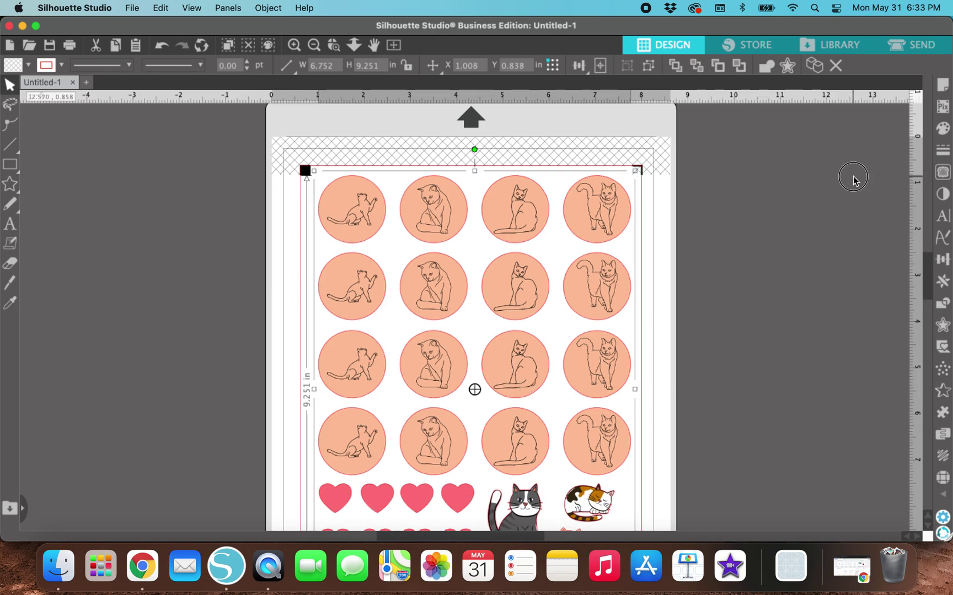
{"action": "left_click", "coordinate": [913, 46]}
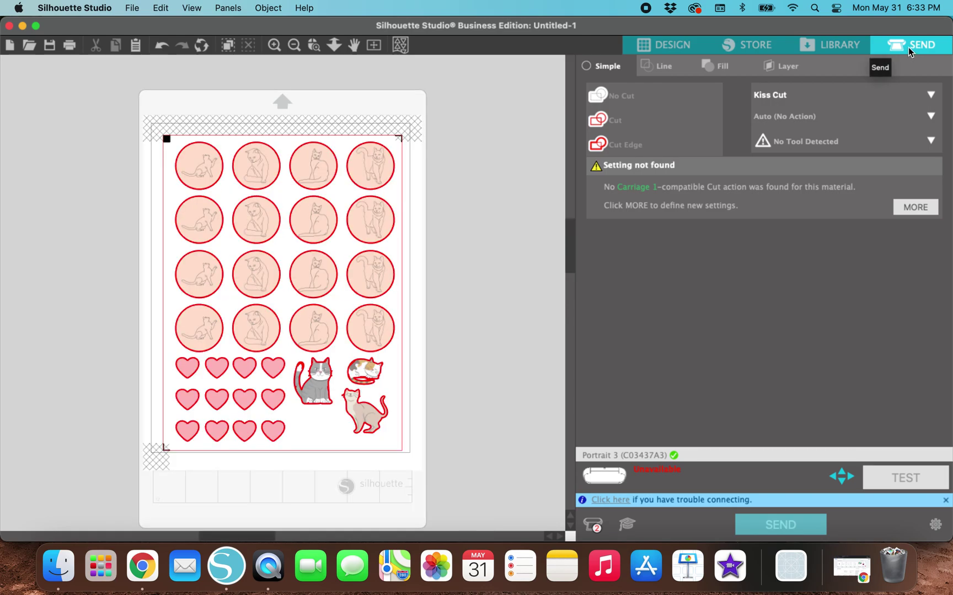
{"action": "left_click", "coordinate": [668, 66]}
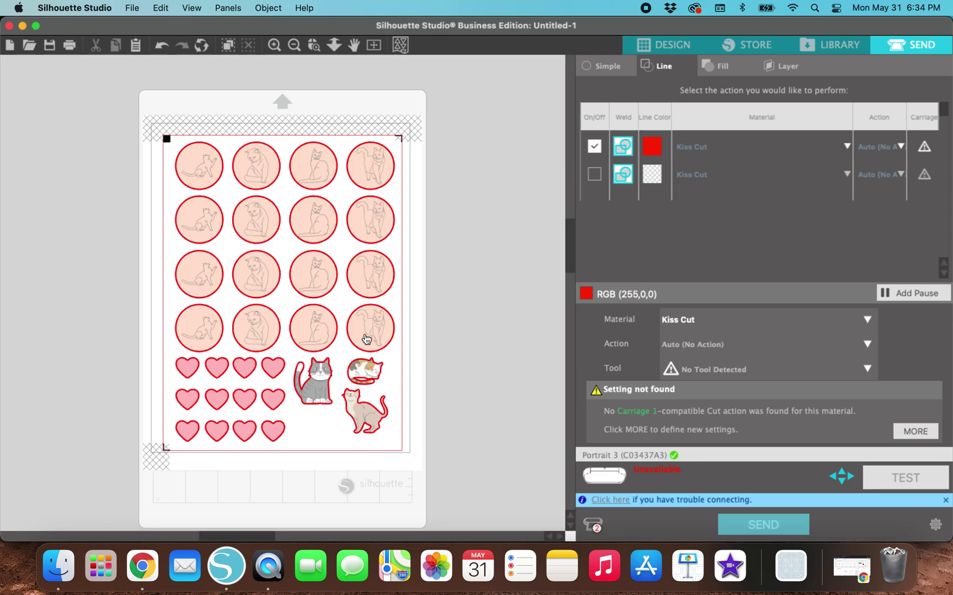
{"action": "left_click", "coordinate": [594, 66]}
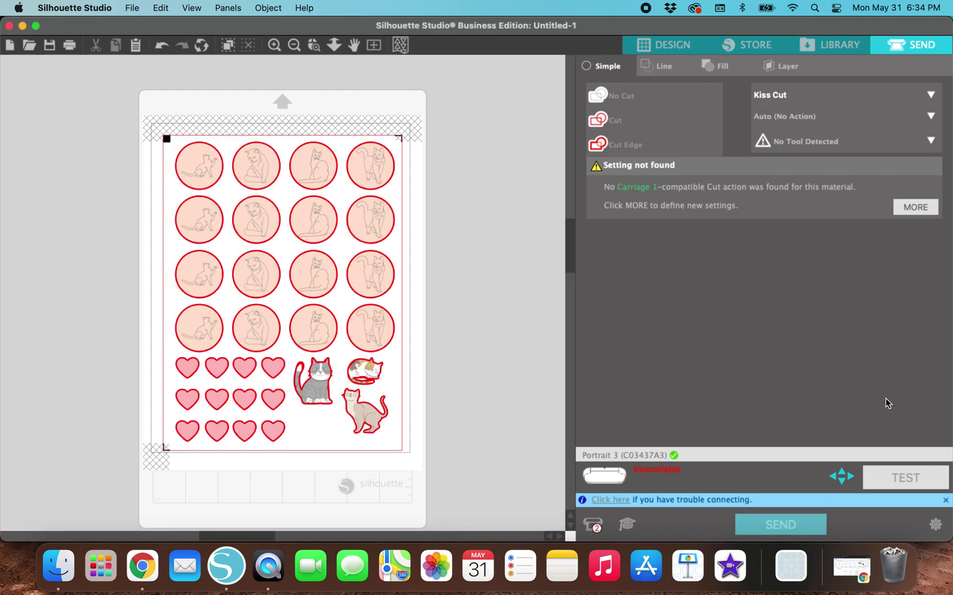
Switch the Send panel to Line mode, then open and close the File menu without printing
{"action": "left_click", "coordinate": [663, 67]}
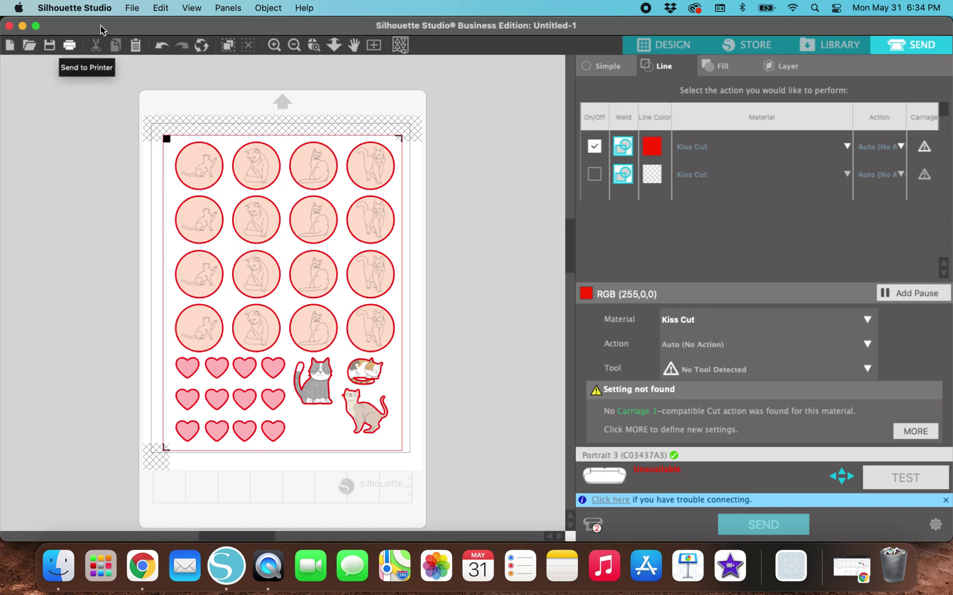
{"action": "left_click", "coordinate": [134, 7]}
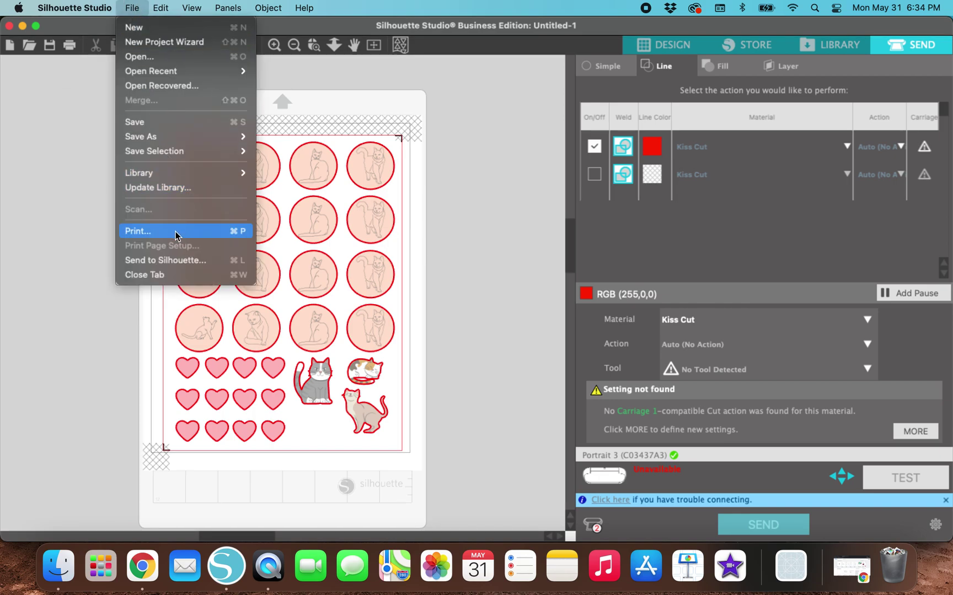
{"action": "left_click", "coordinate": [470, 51]}
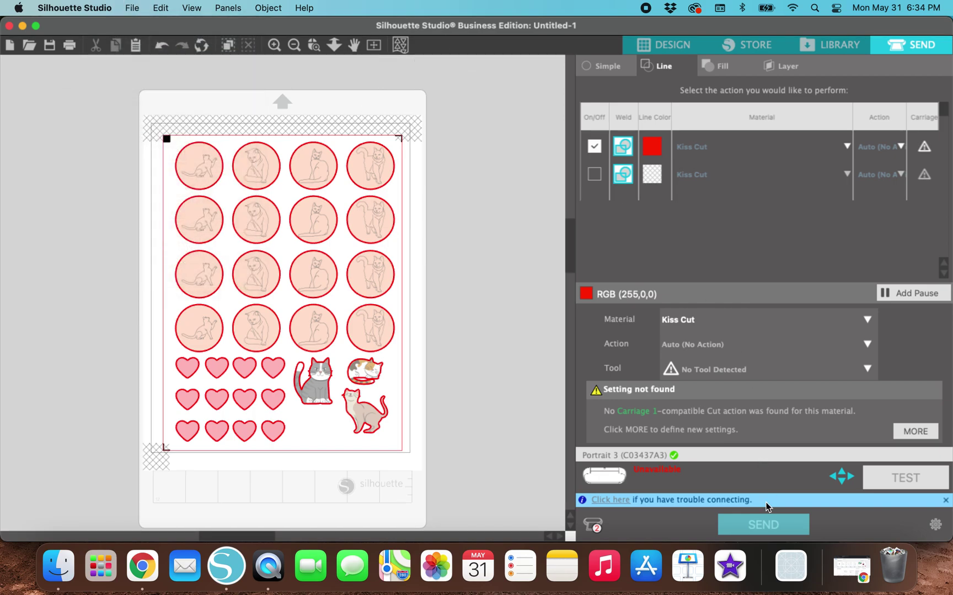